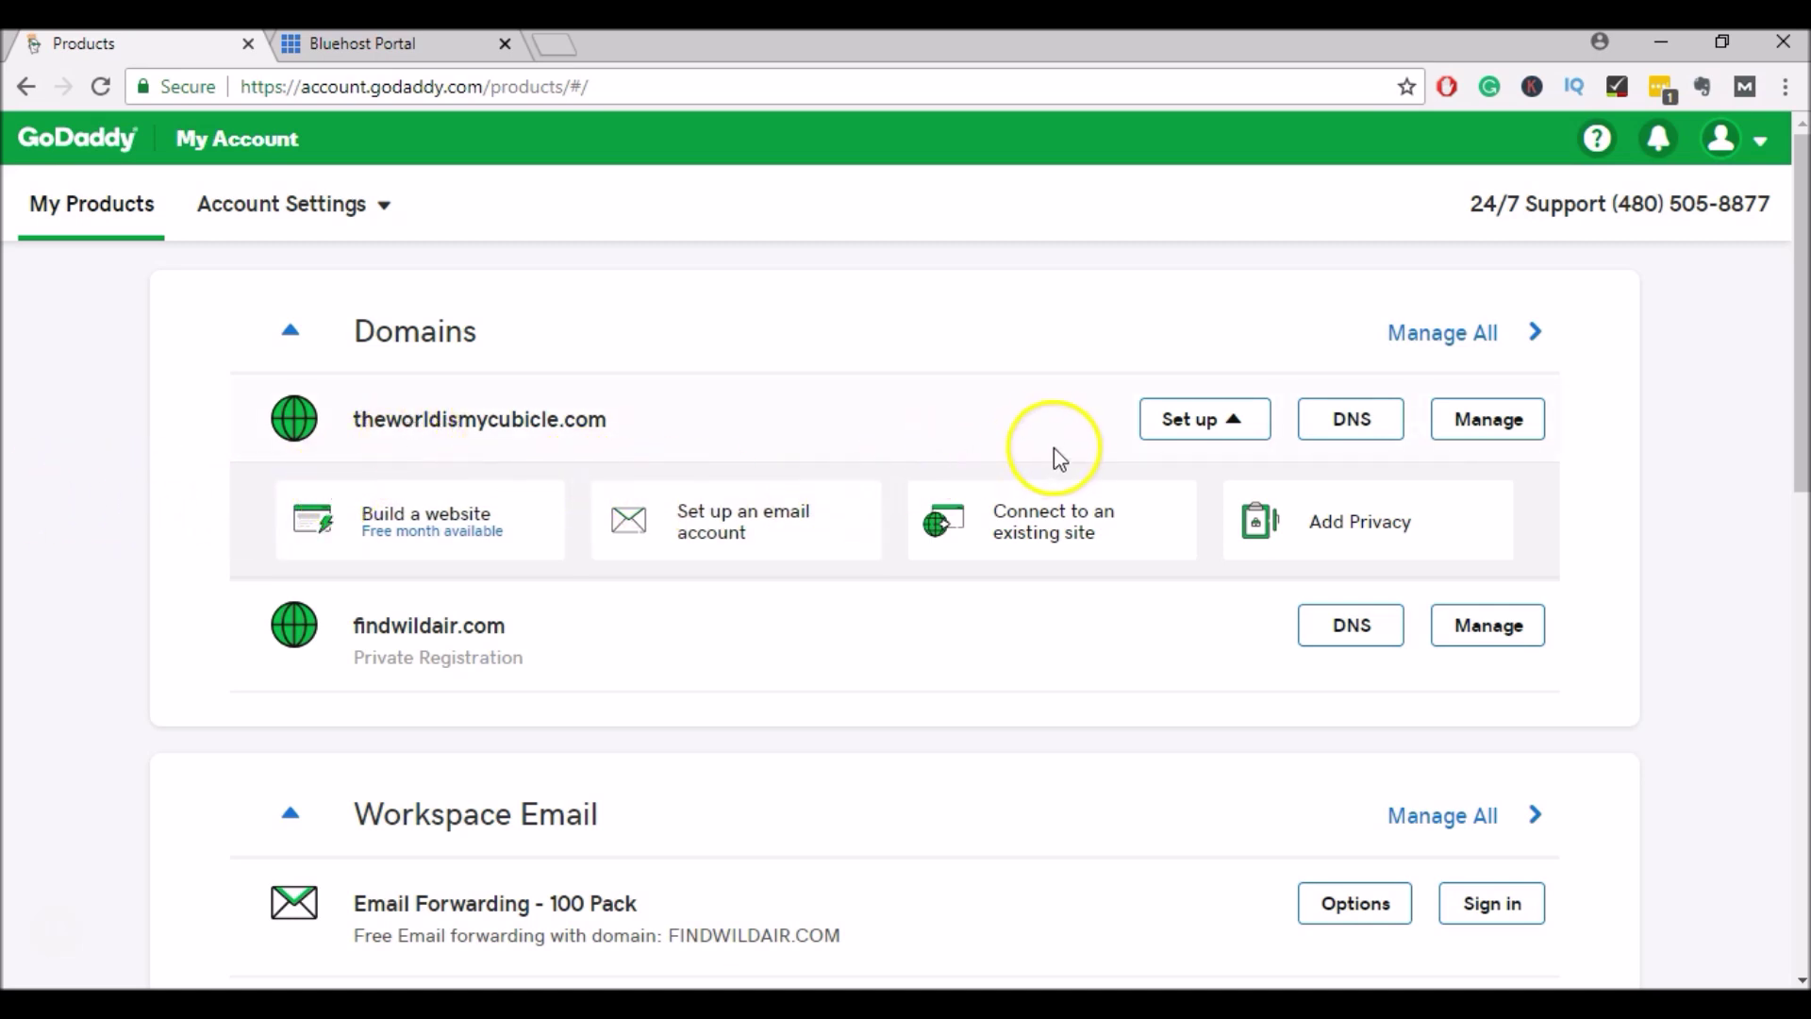
# Open GoDaddy's DNS Management for theworldismycubicle.com and start changing its default ns47/ns48 nameservers
pyautogui.click(1367, 440)
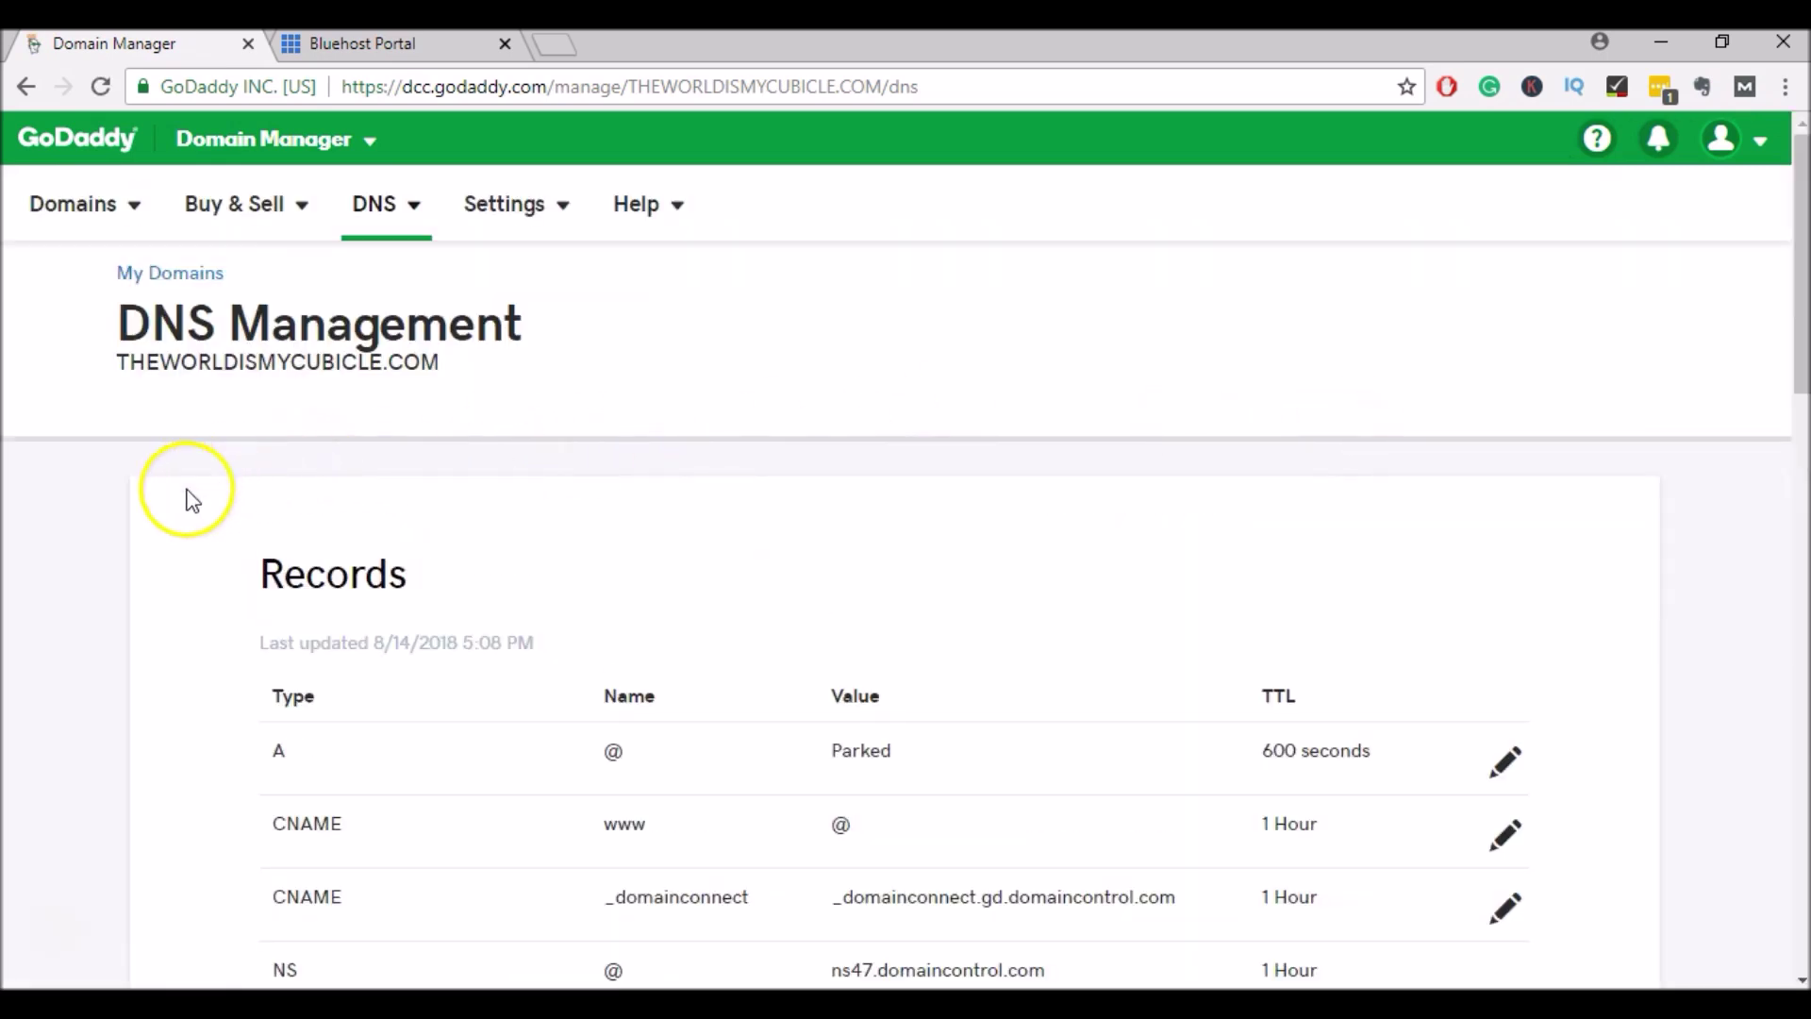
pyautogui.scroll(-9, 47, 598)
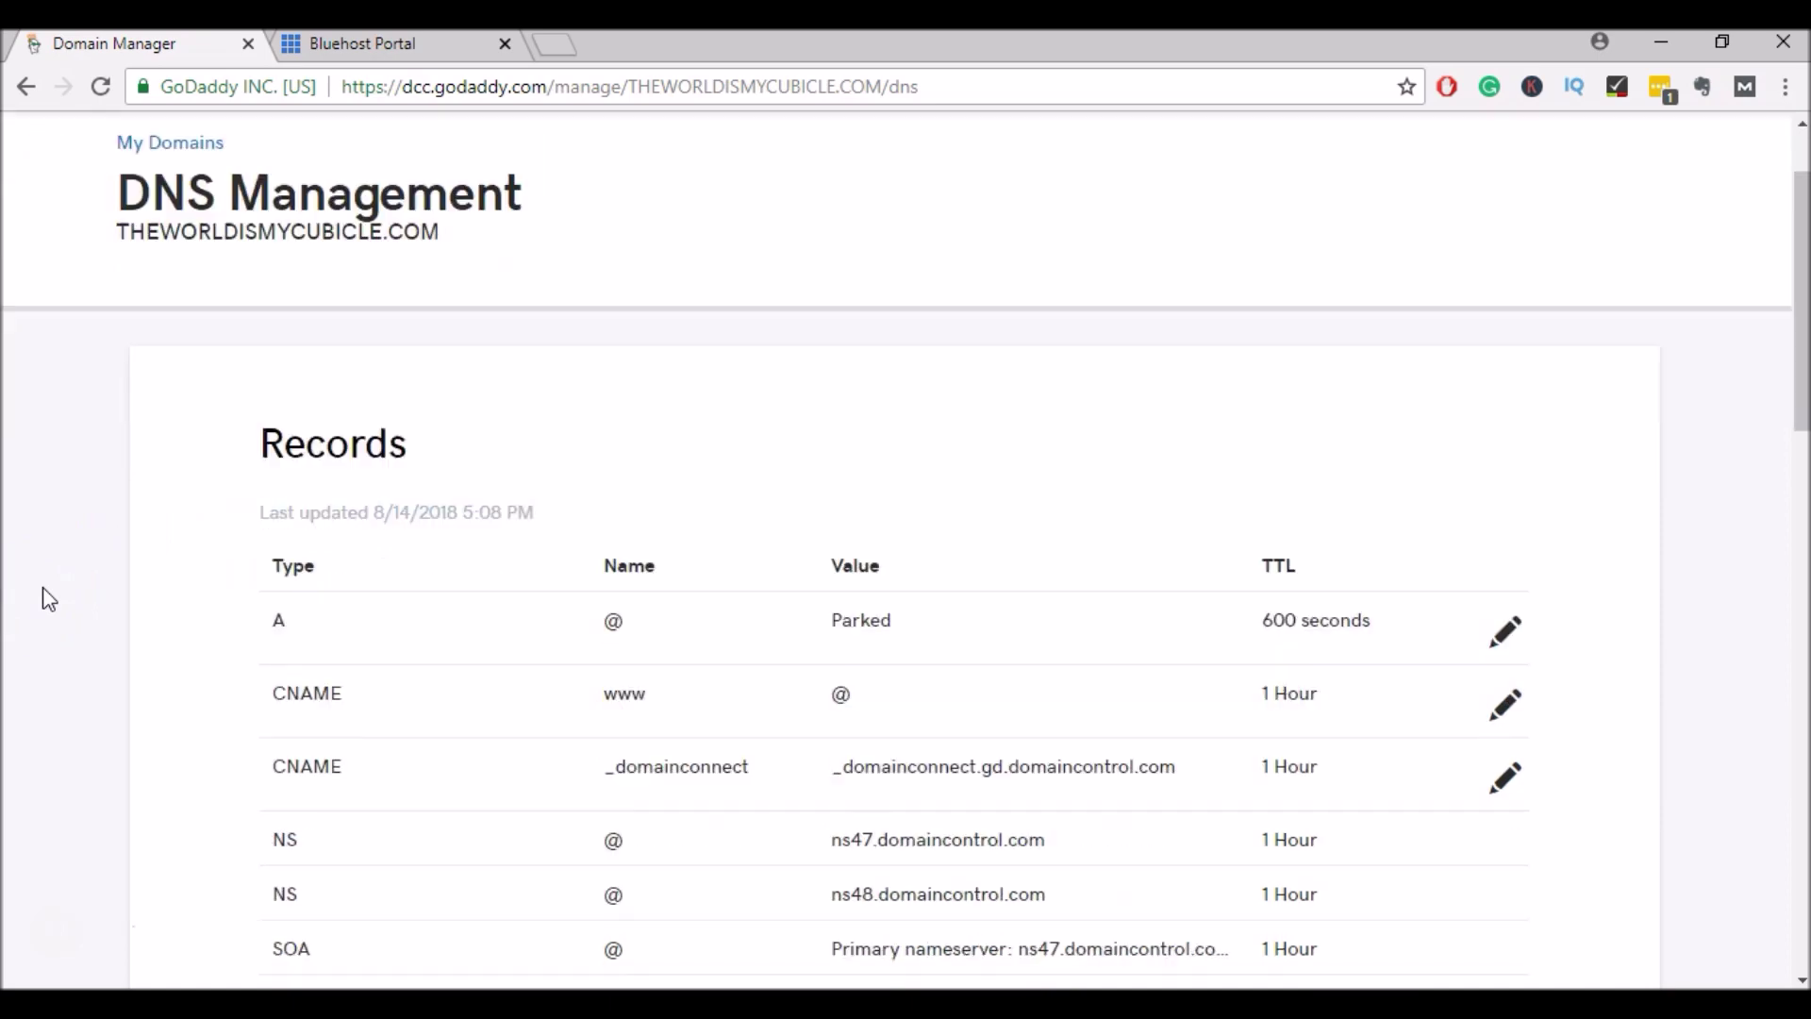
pyautogui.scroll(-1, 45, 599)
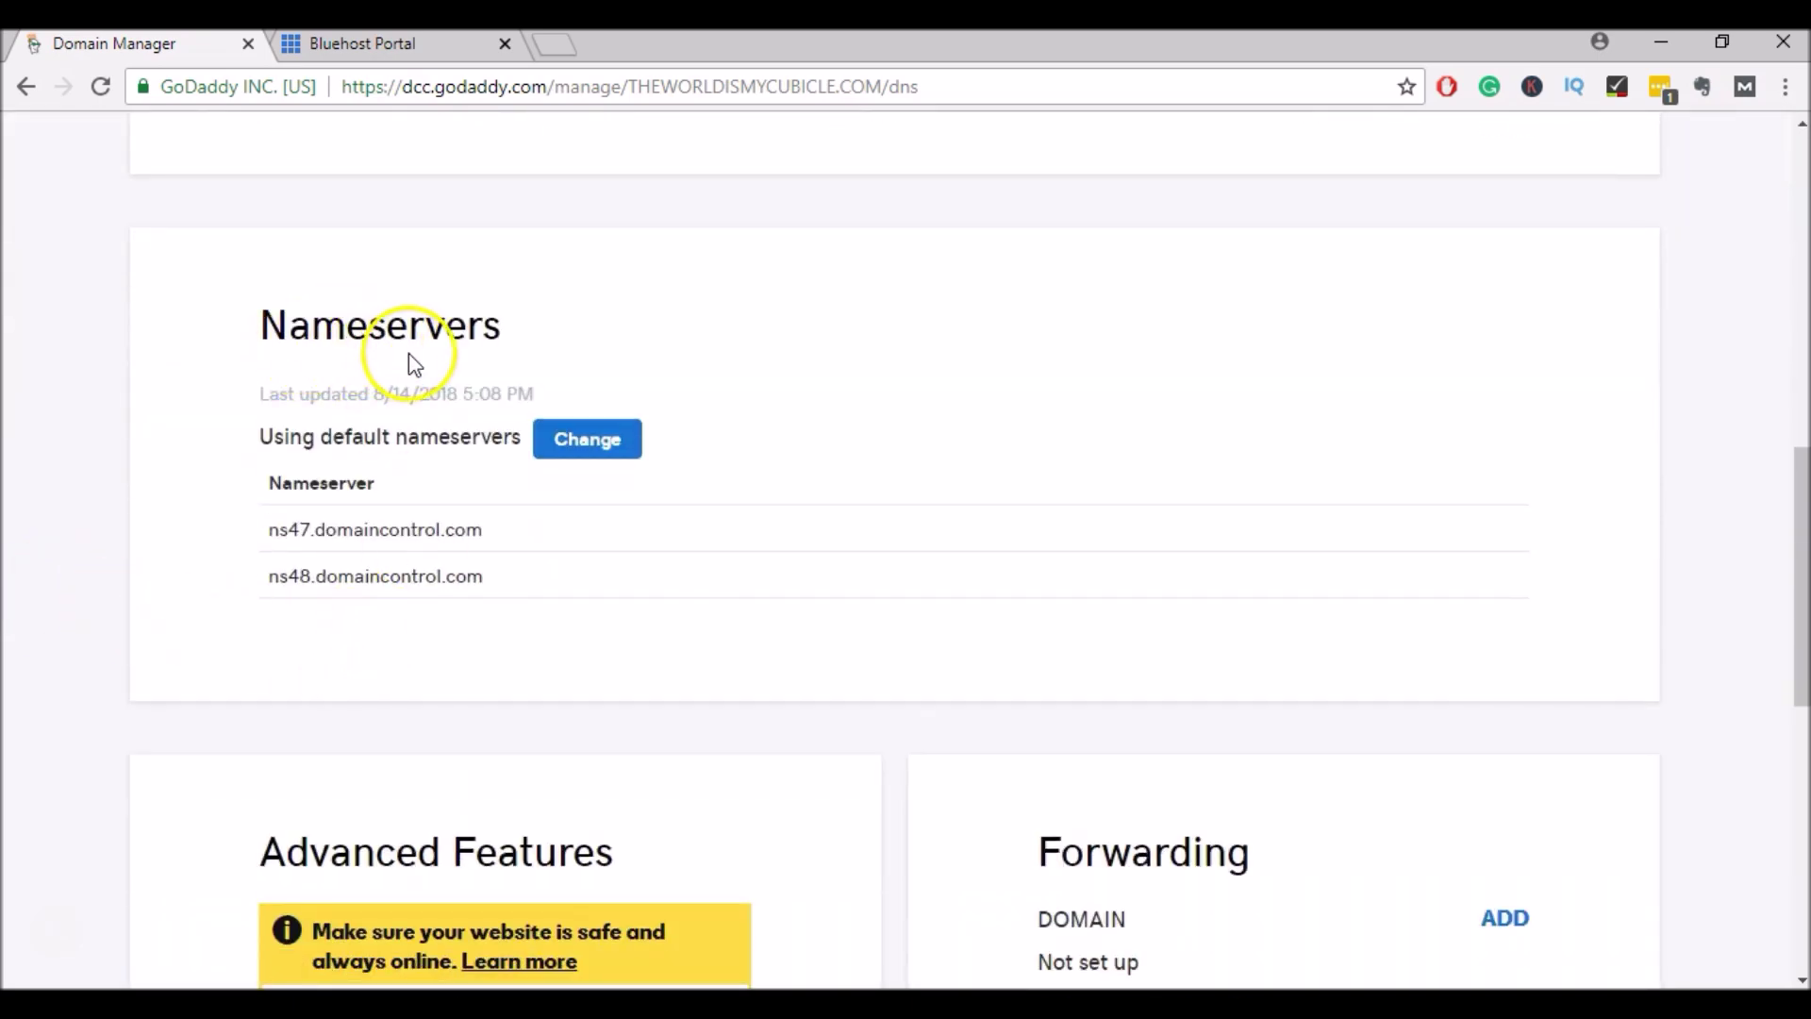
pyautogui.click(593, 453)
# Set the GoDaddy nameserver type to Custom, then go to the Bluehost Portal
pyautogui.click(597, 484)
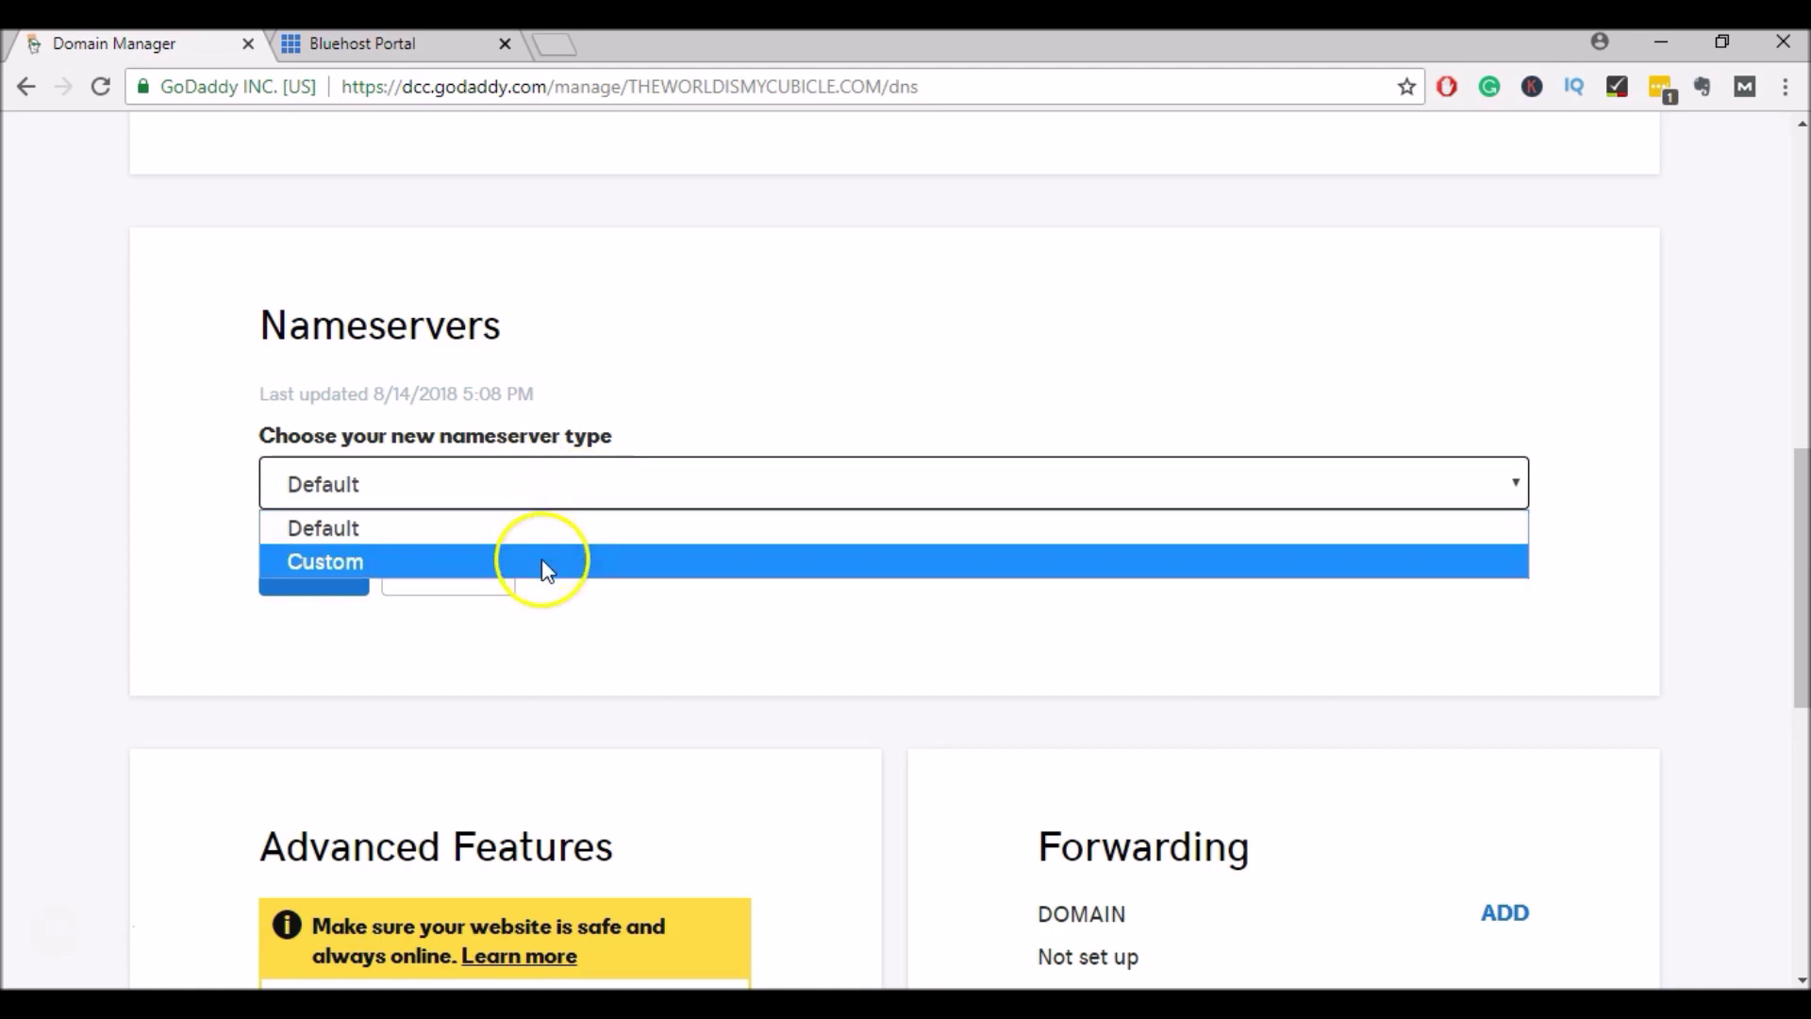
pyautogui.click(543, 560)
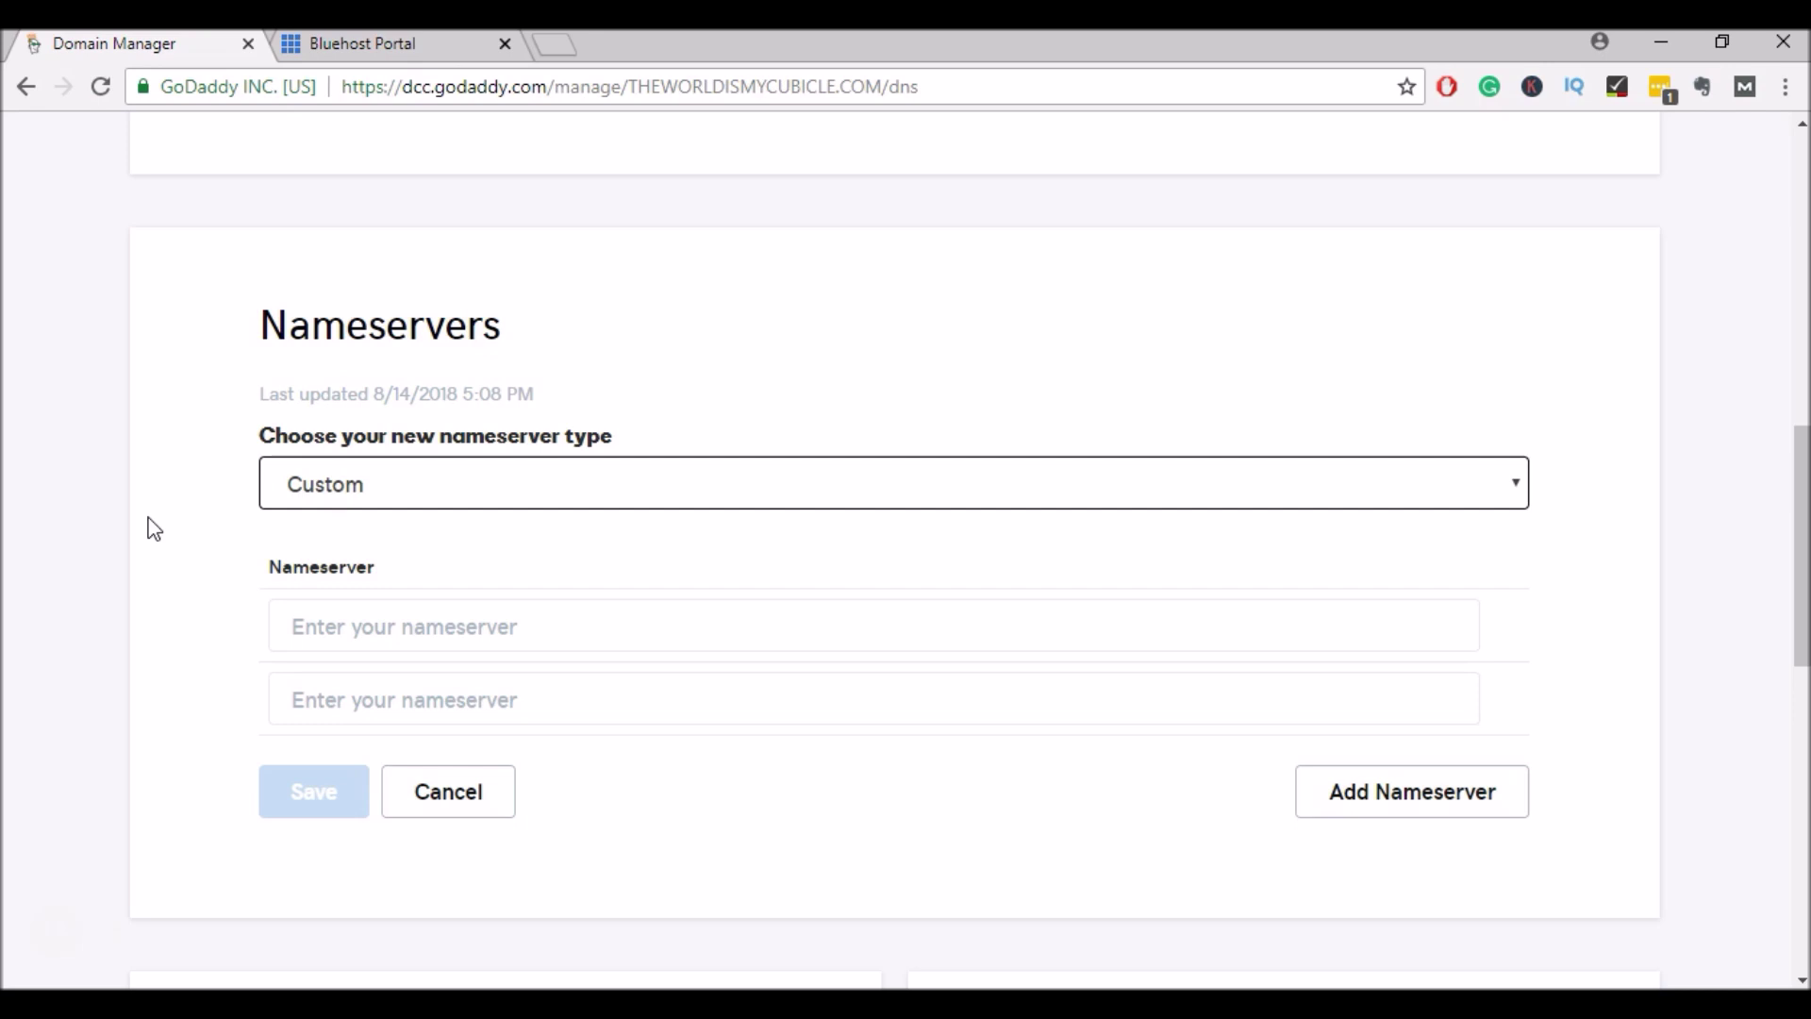
pyautogui.click(361, 52)
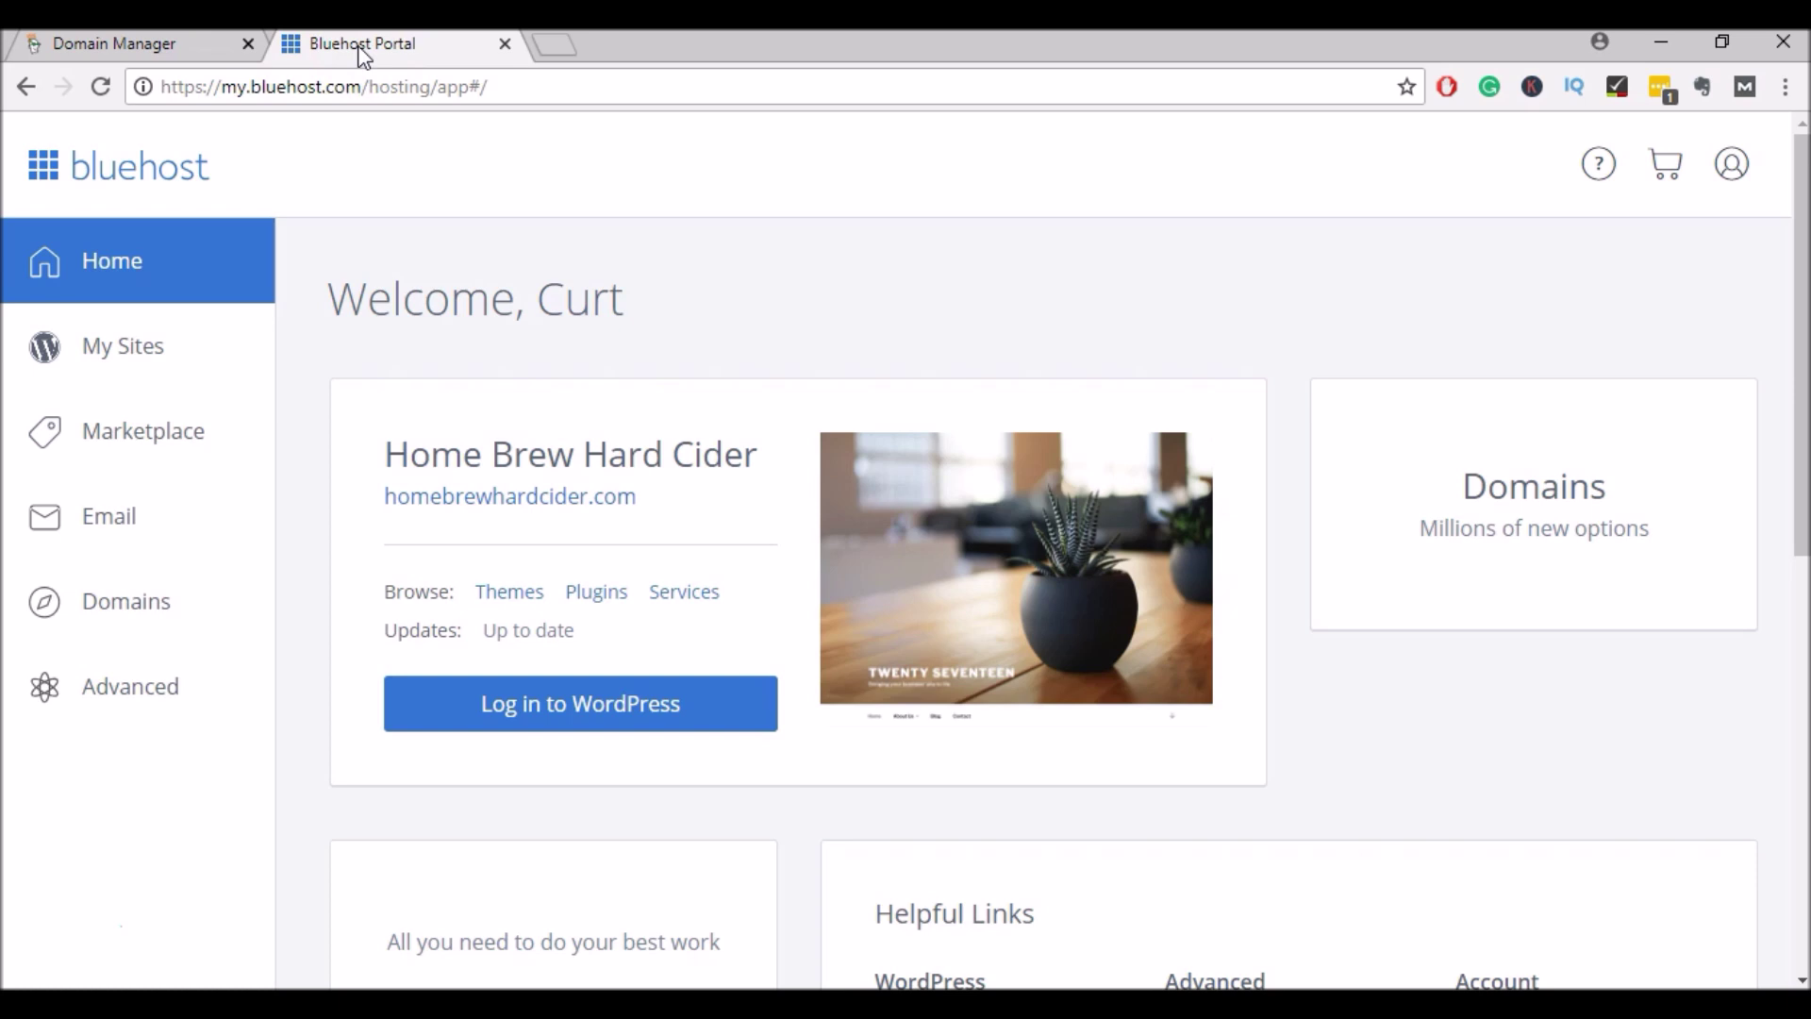
# Show Bluehost's nameserver instructions in Domains and select ns1.bluehost.com for copying
pyautogui.click(157, 608)
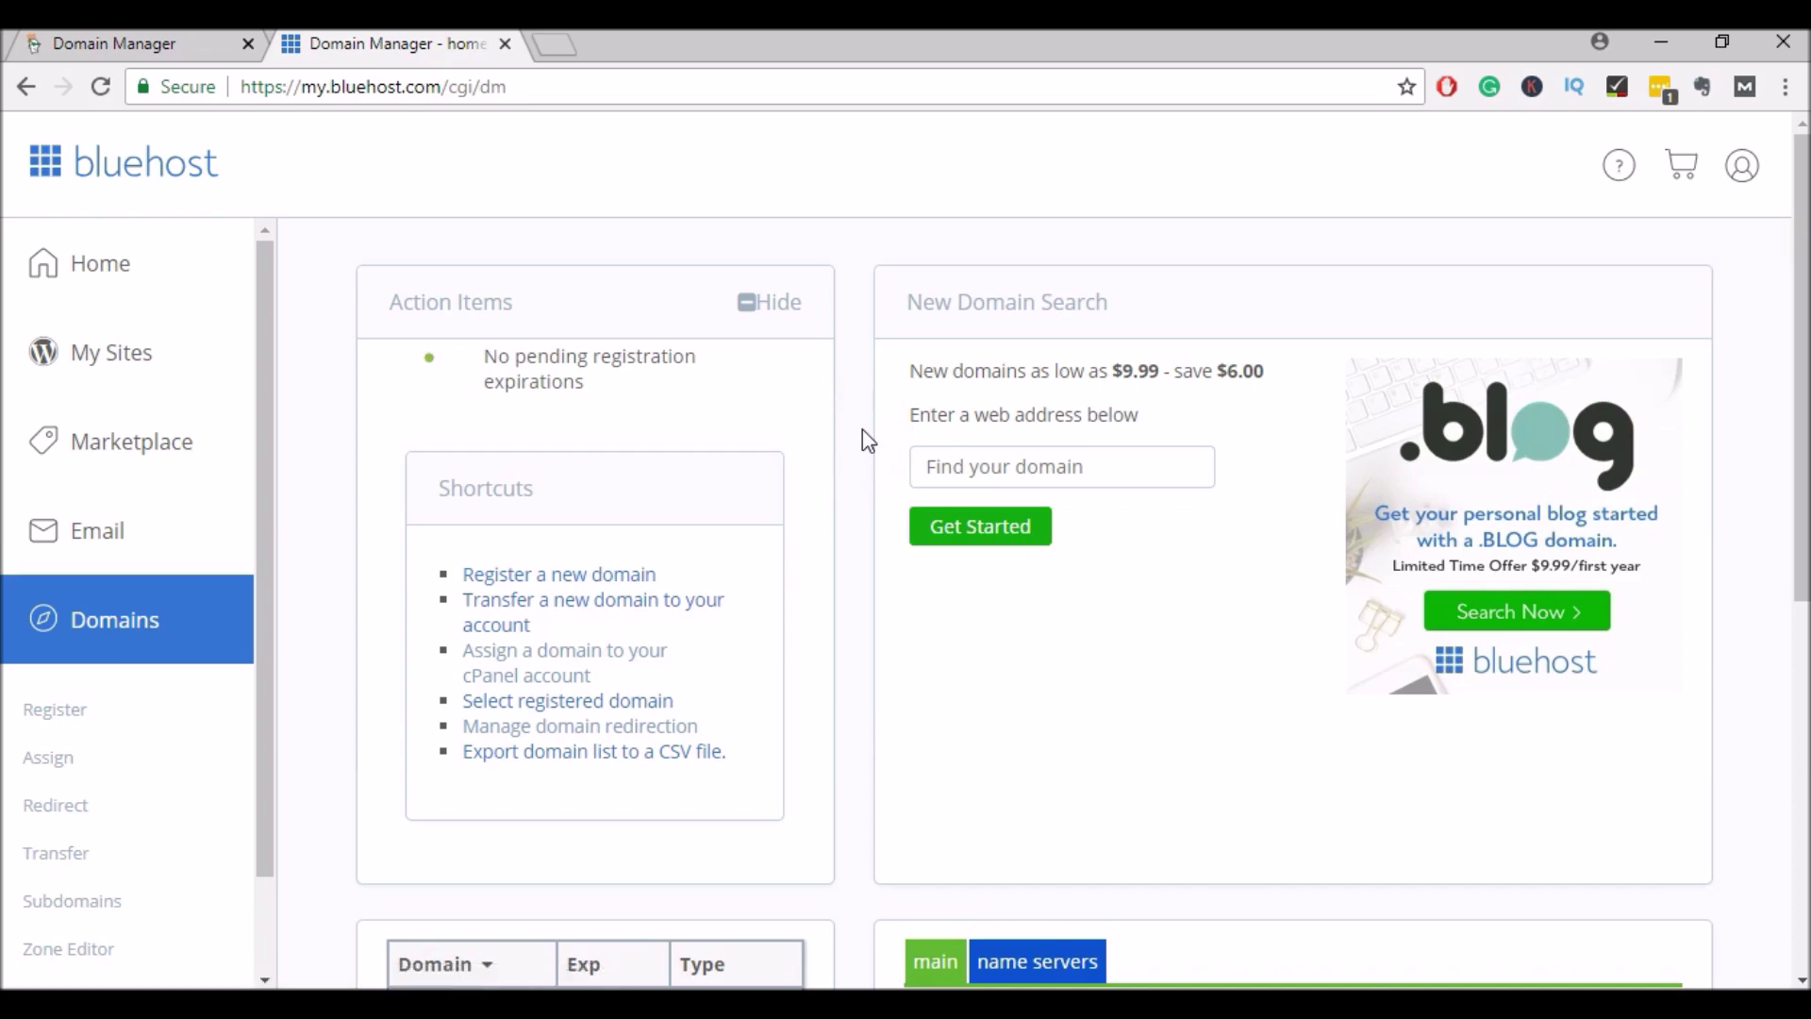
pyautogui.scroll(-2, 862, 428)
pyautogui.scroll(-4, 862, 431)
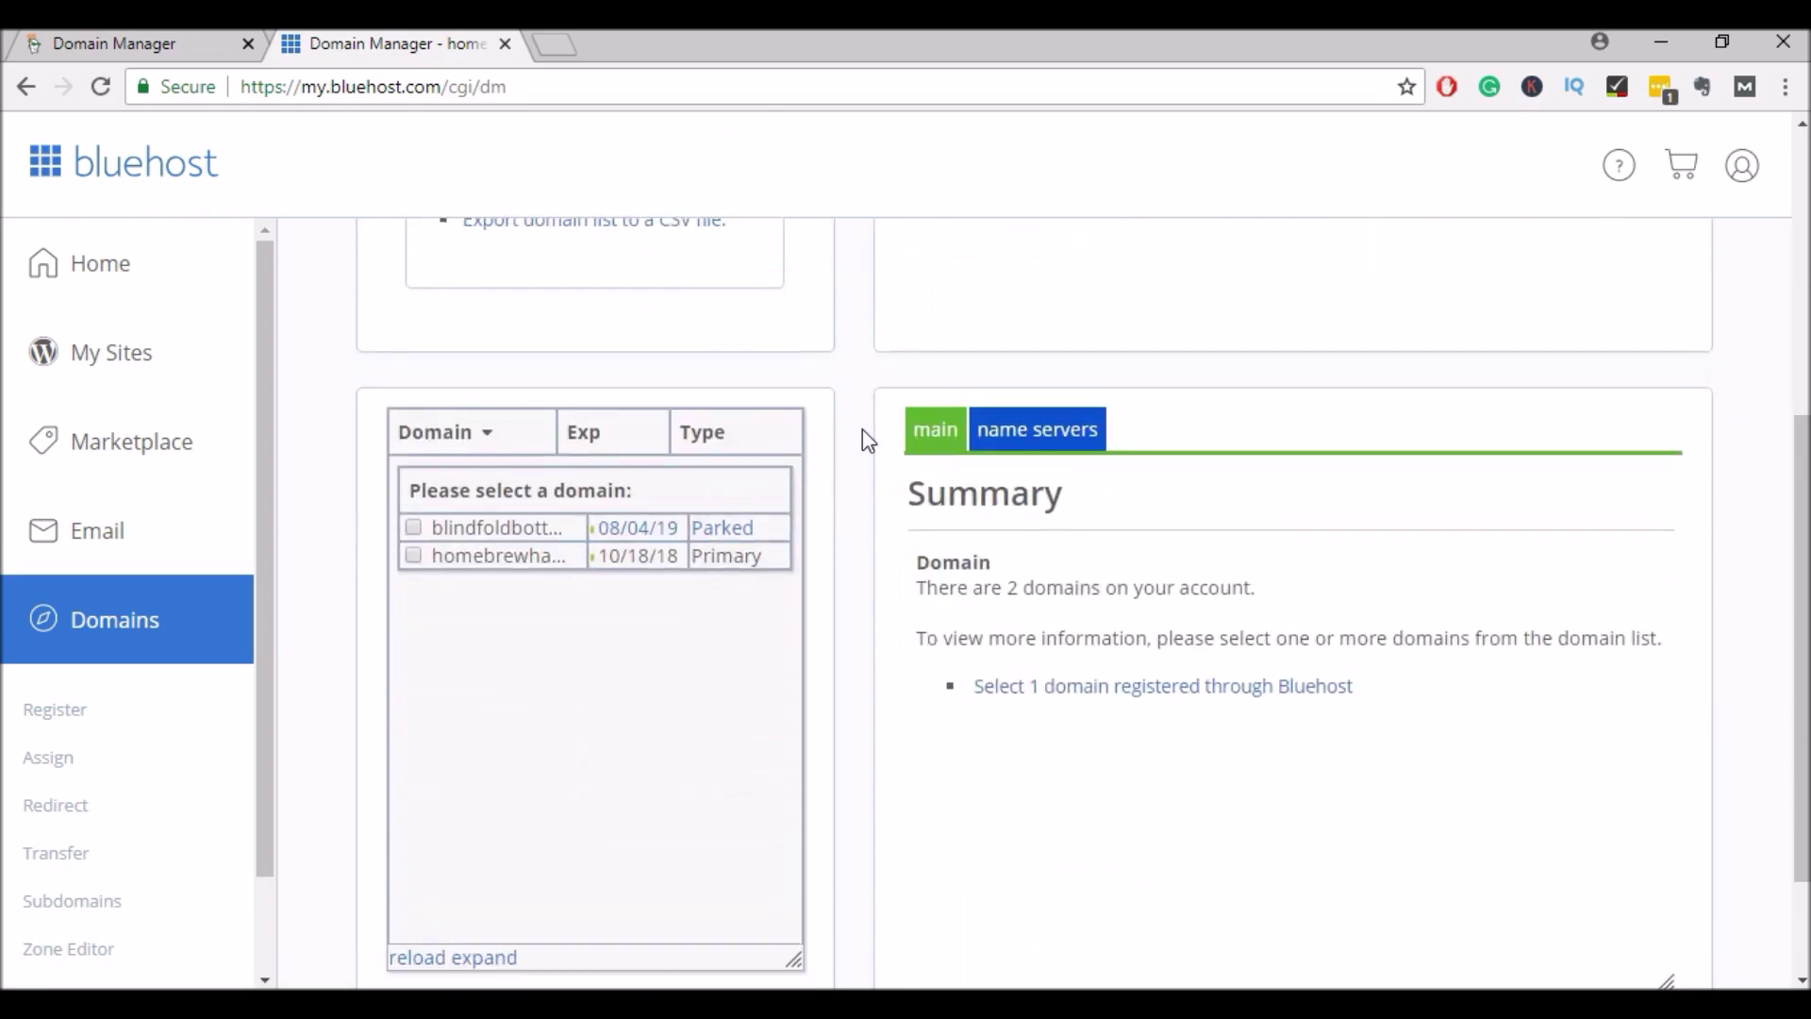
pyautogui.click(1035, 434)
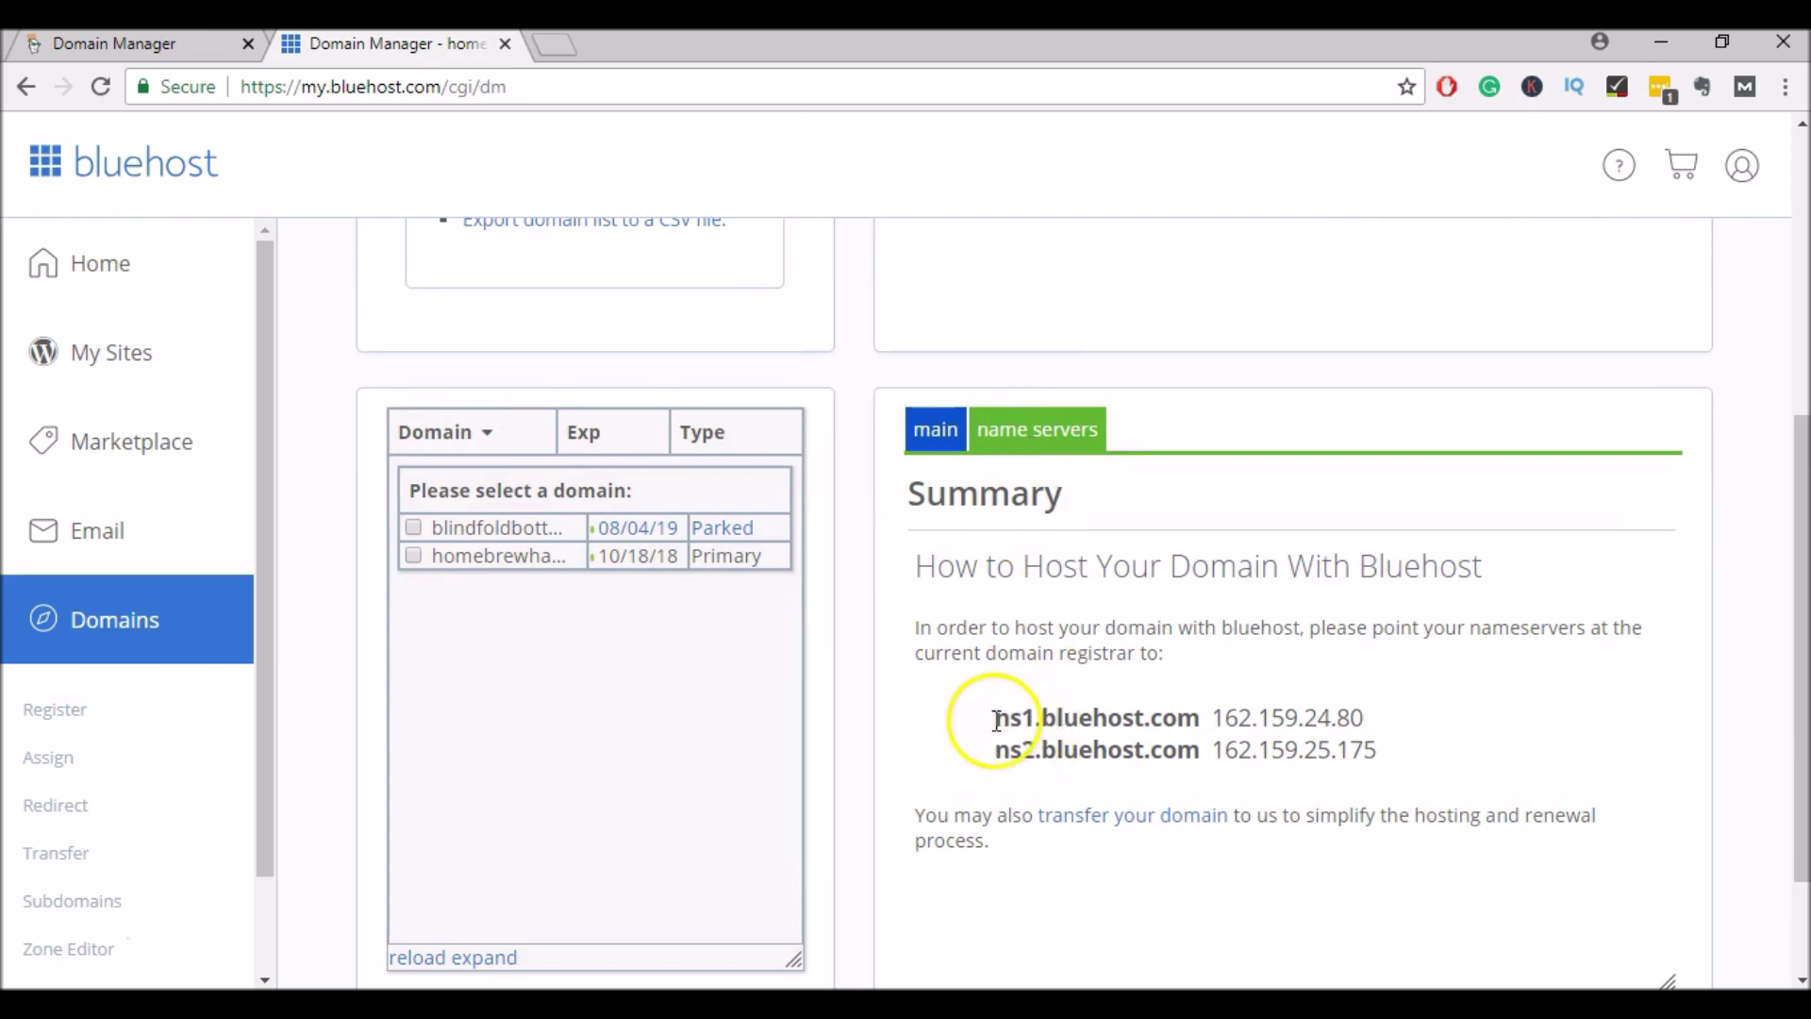
pyautogui.moveTo(990, 716); pyautogui.dragTo(1196, 717)
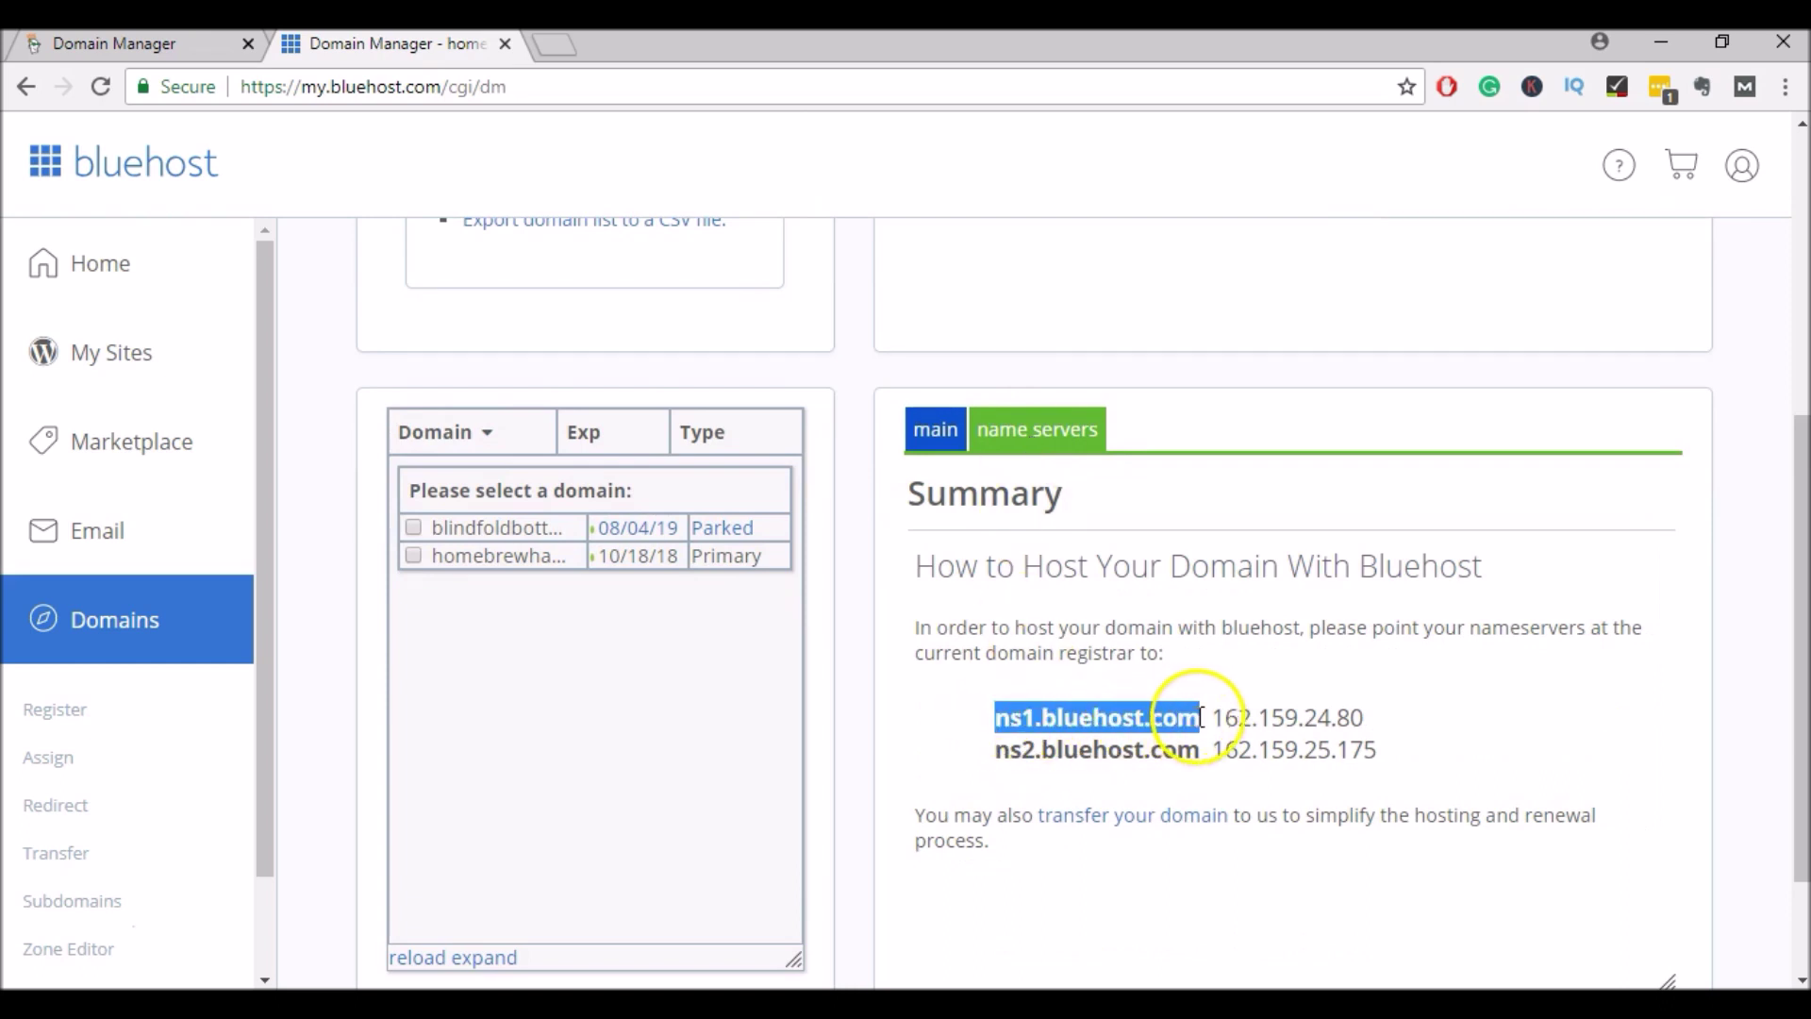
pyautogui.rightClick(1110, 715)
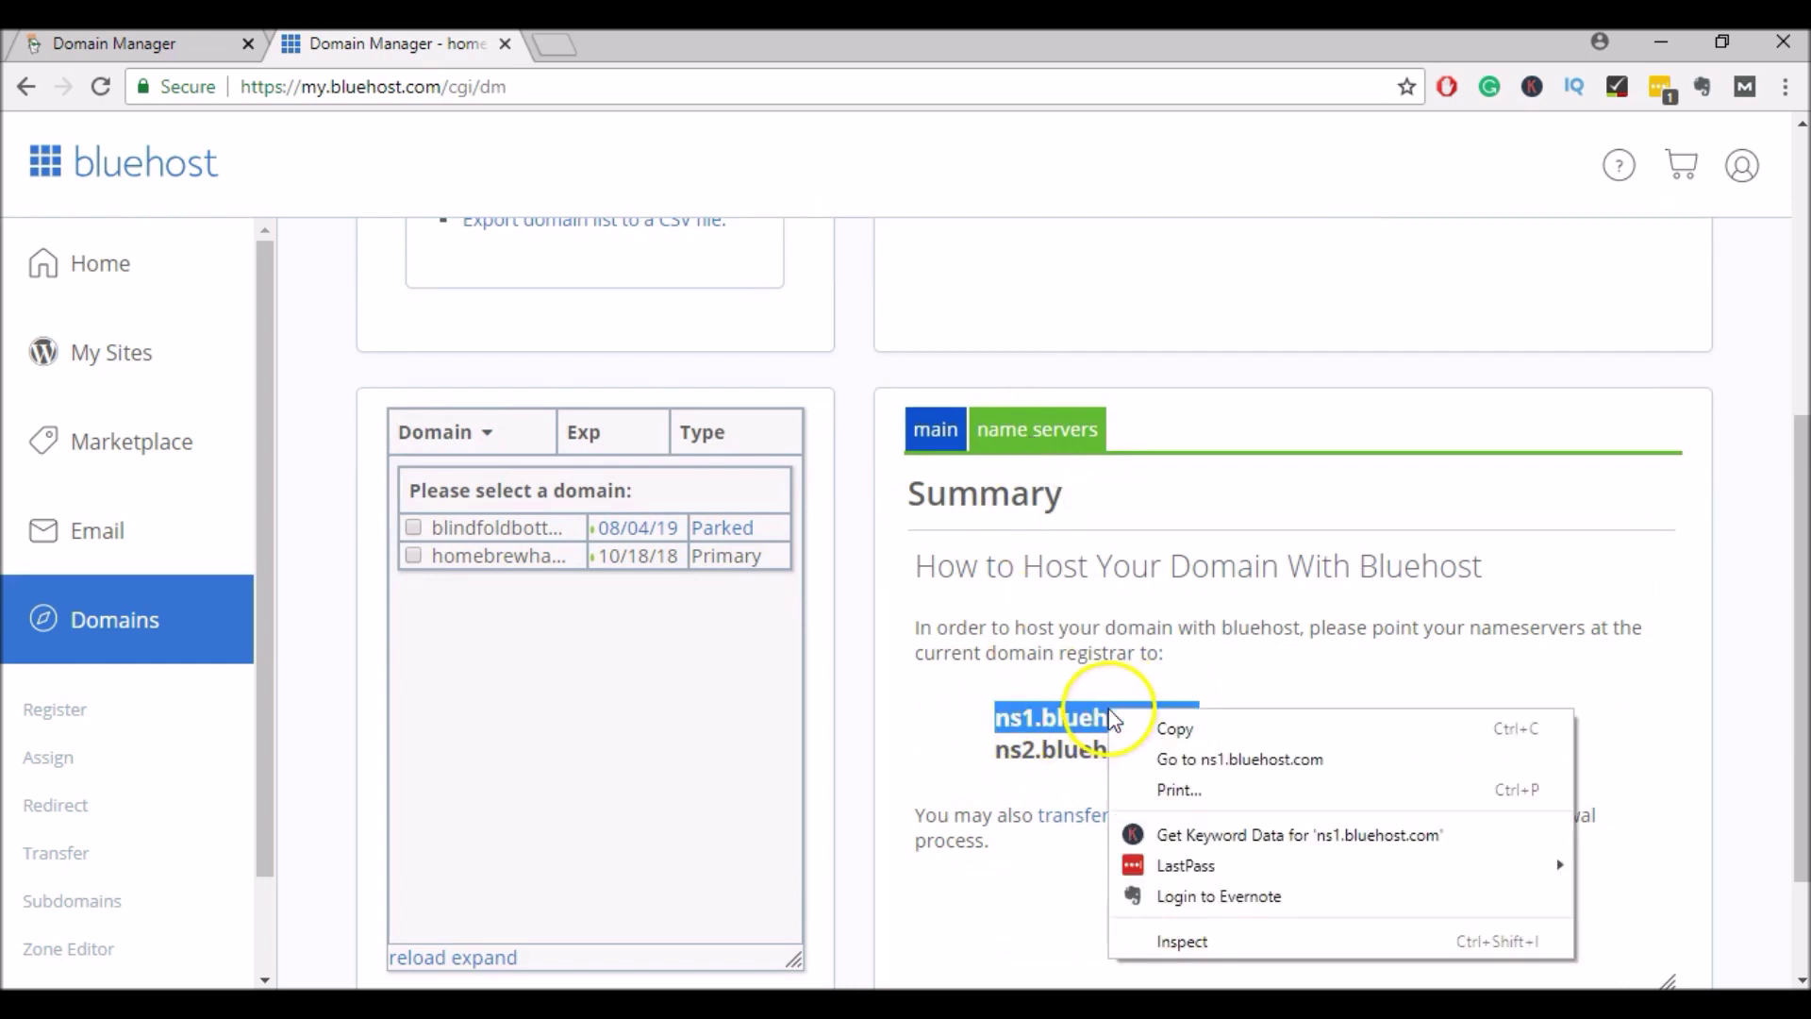
# Copy ns1.bluehost.com into GoDaddy's first custom nameserver field
pyautogui.click(1174, 728)
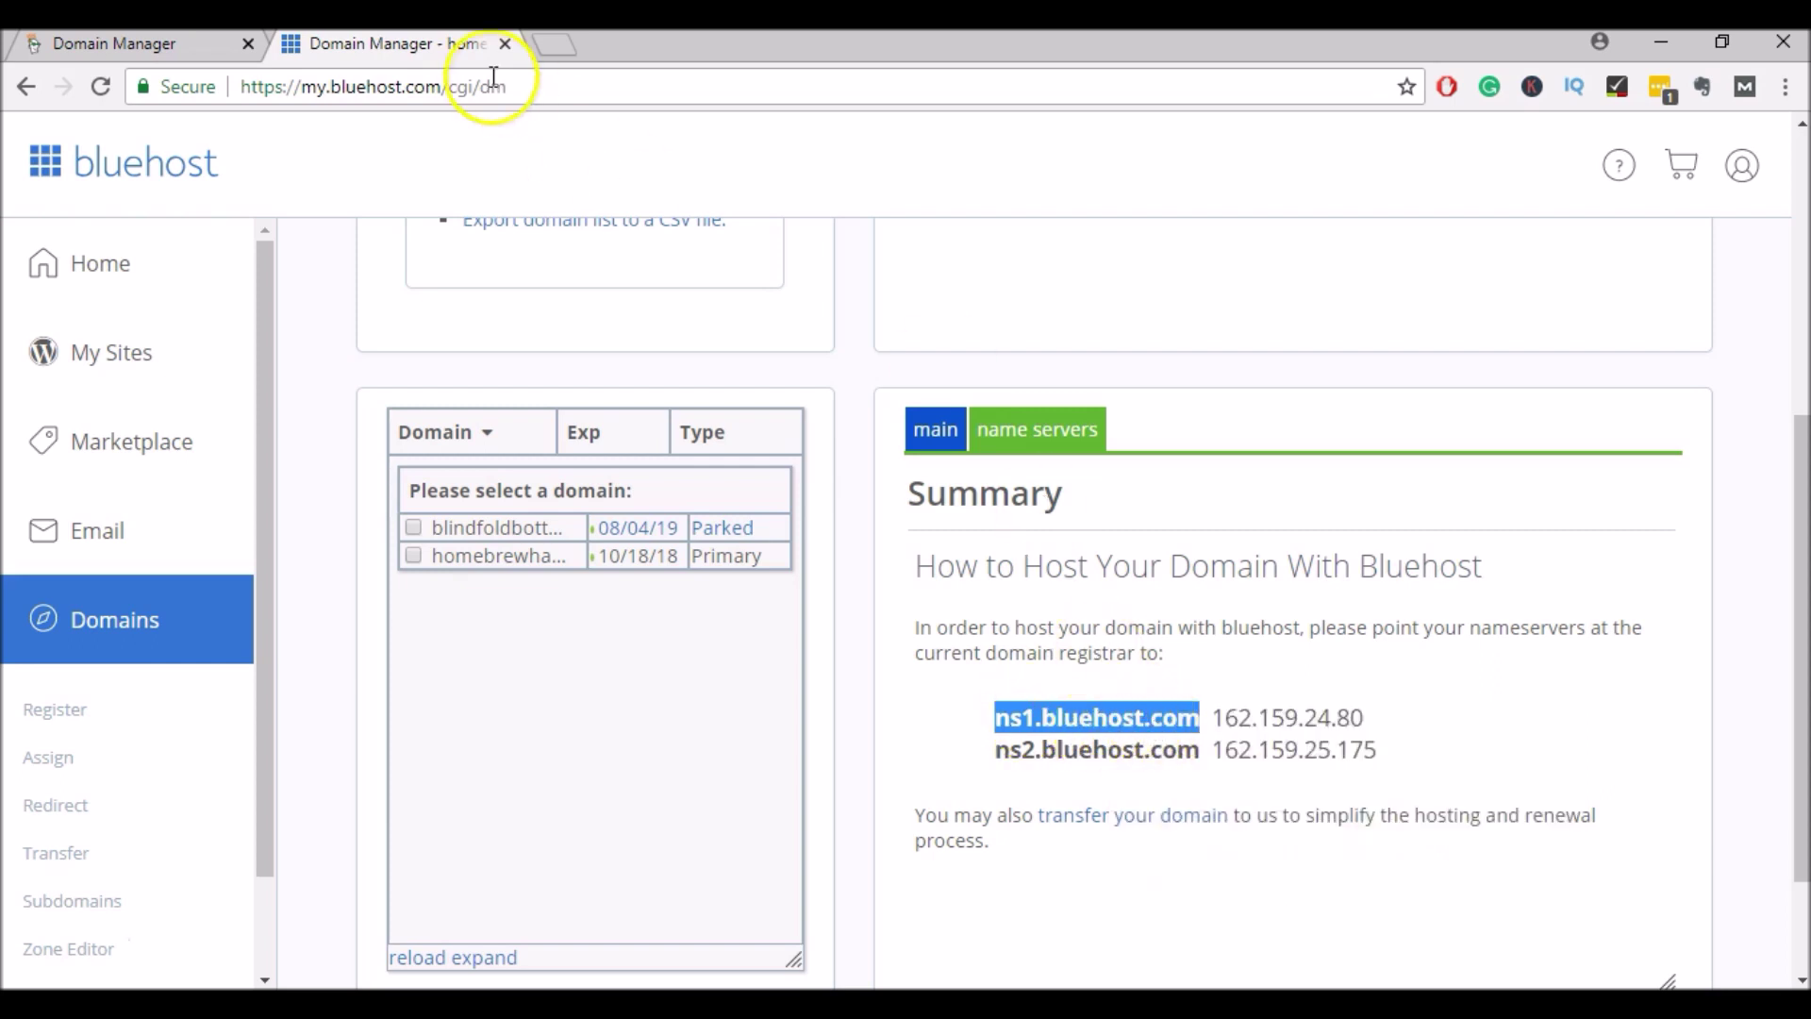
pyautogui.click(189, 44)
pyautogui.click(336, 623)
pyautogui.hotkey('ctrl', 'v')
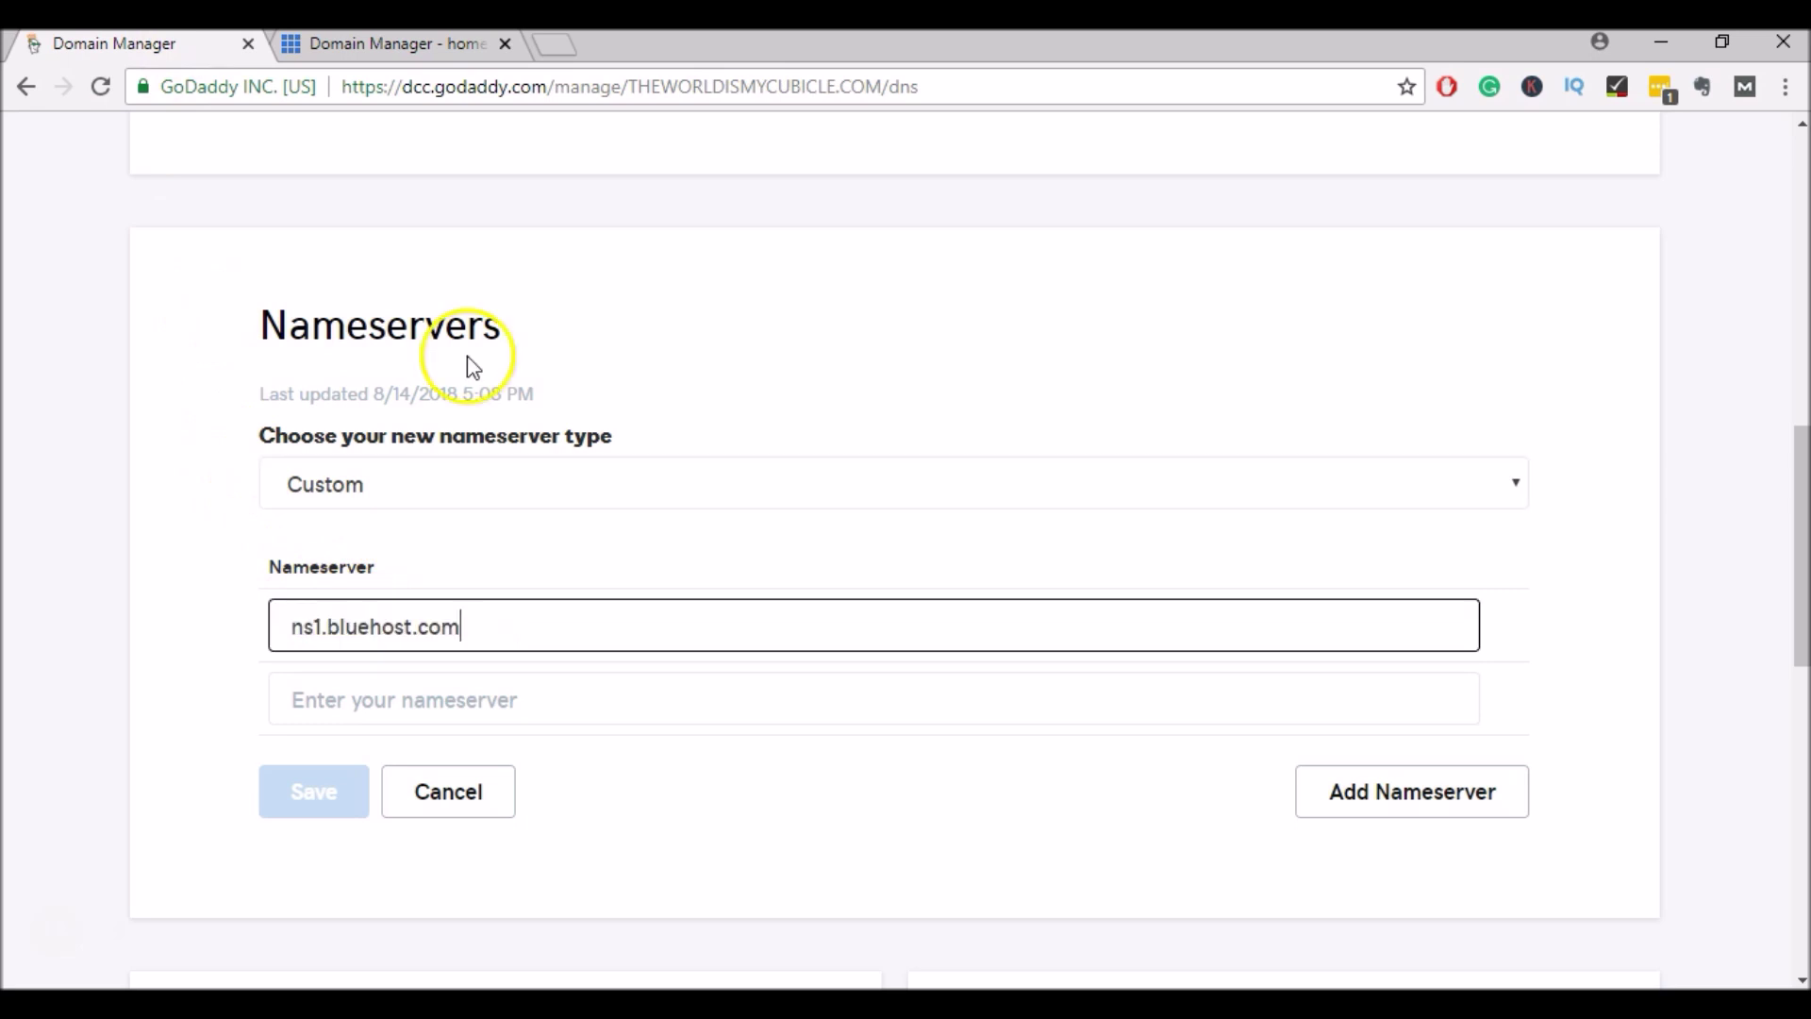
# Copy ns2.bluehost.com into the second nameserver field and save both nameservers
pyautogui.click(391, 48)
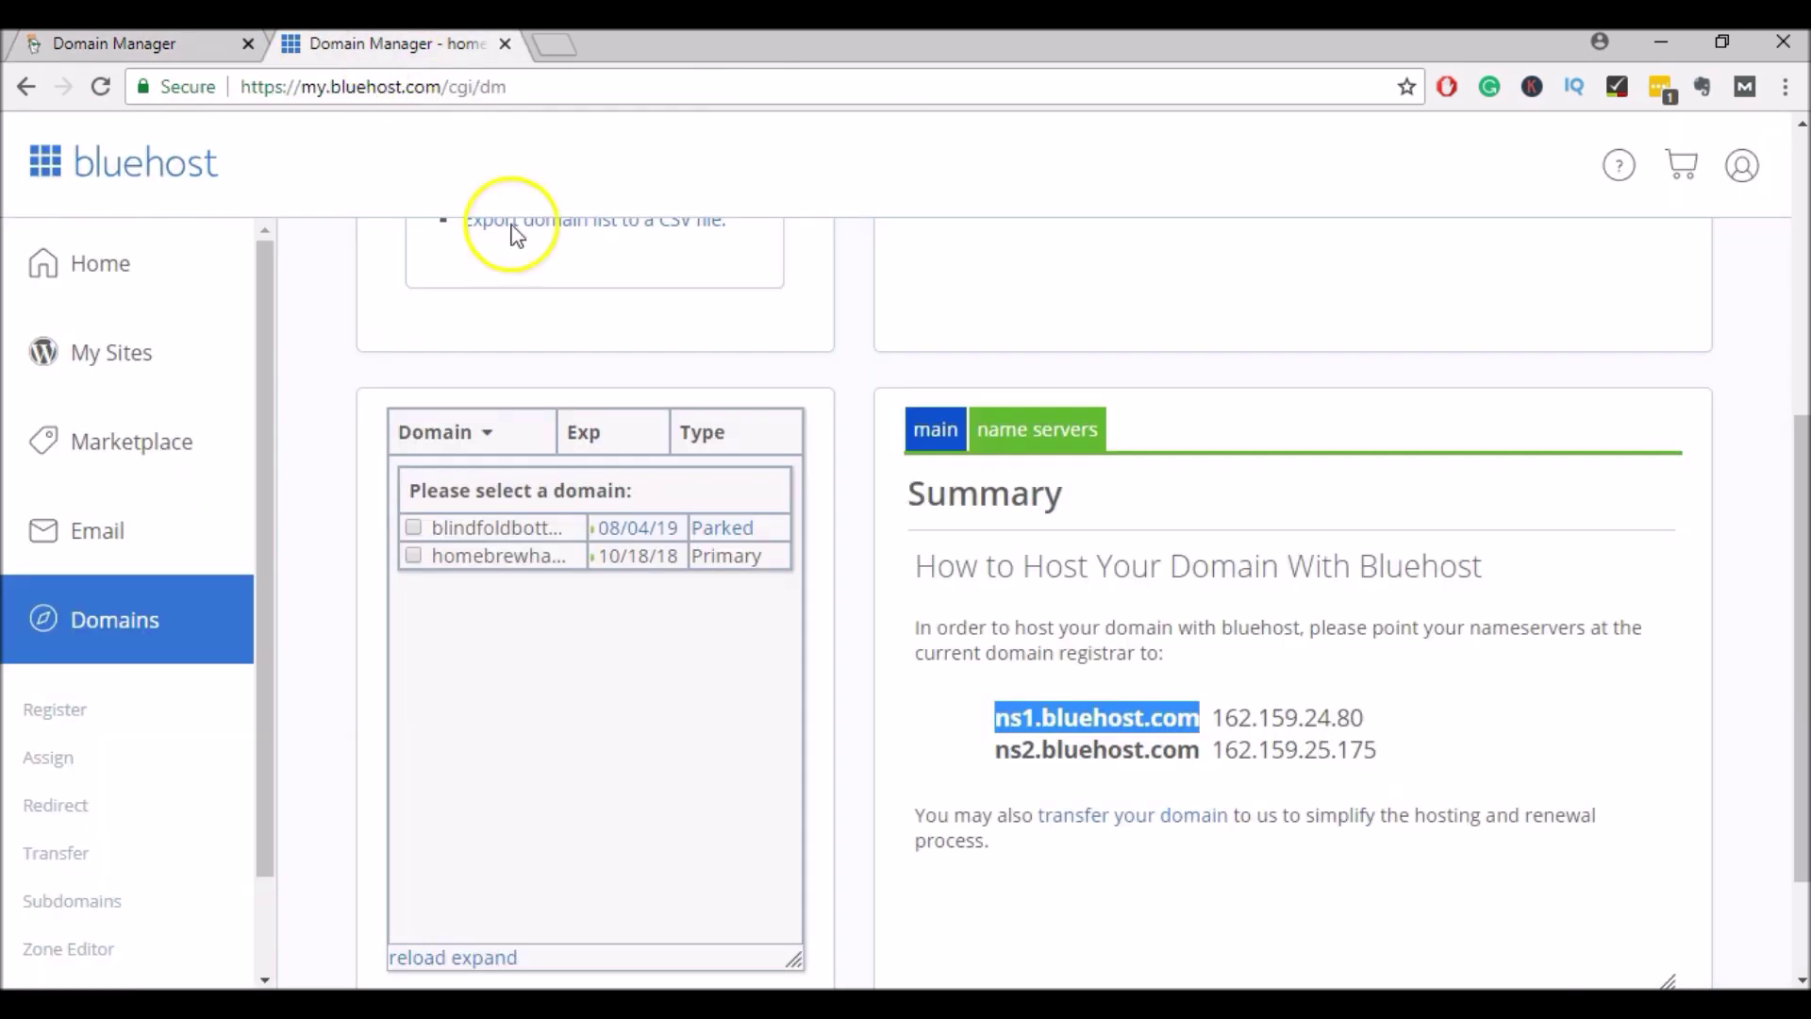
pyautogui.moveTo(995, 749); pyautogui.dragTo(1199, 779)
pyautogui.hotkey('ctrl', 'c')
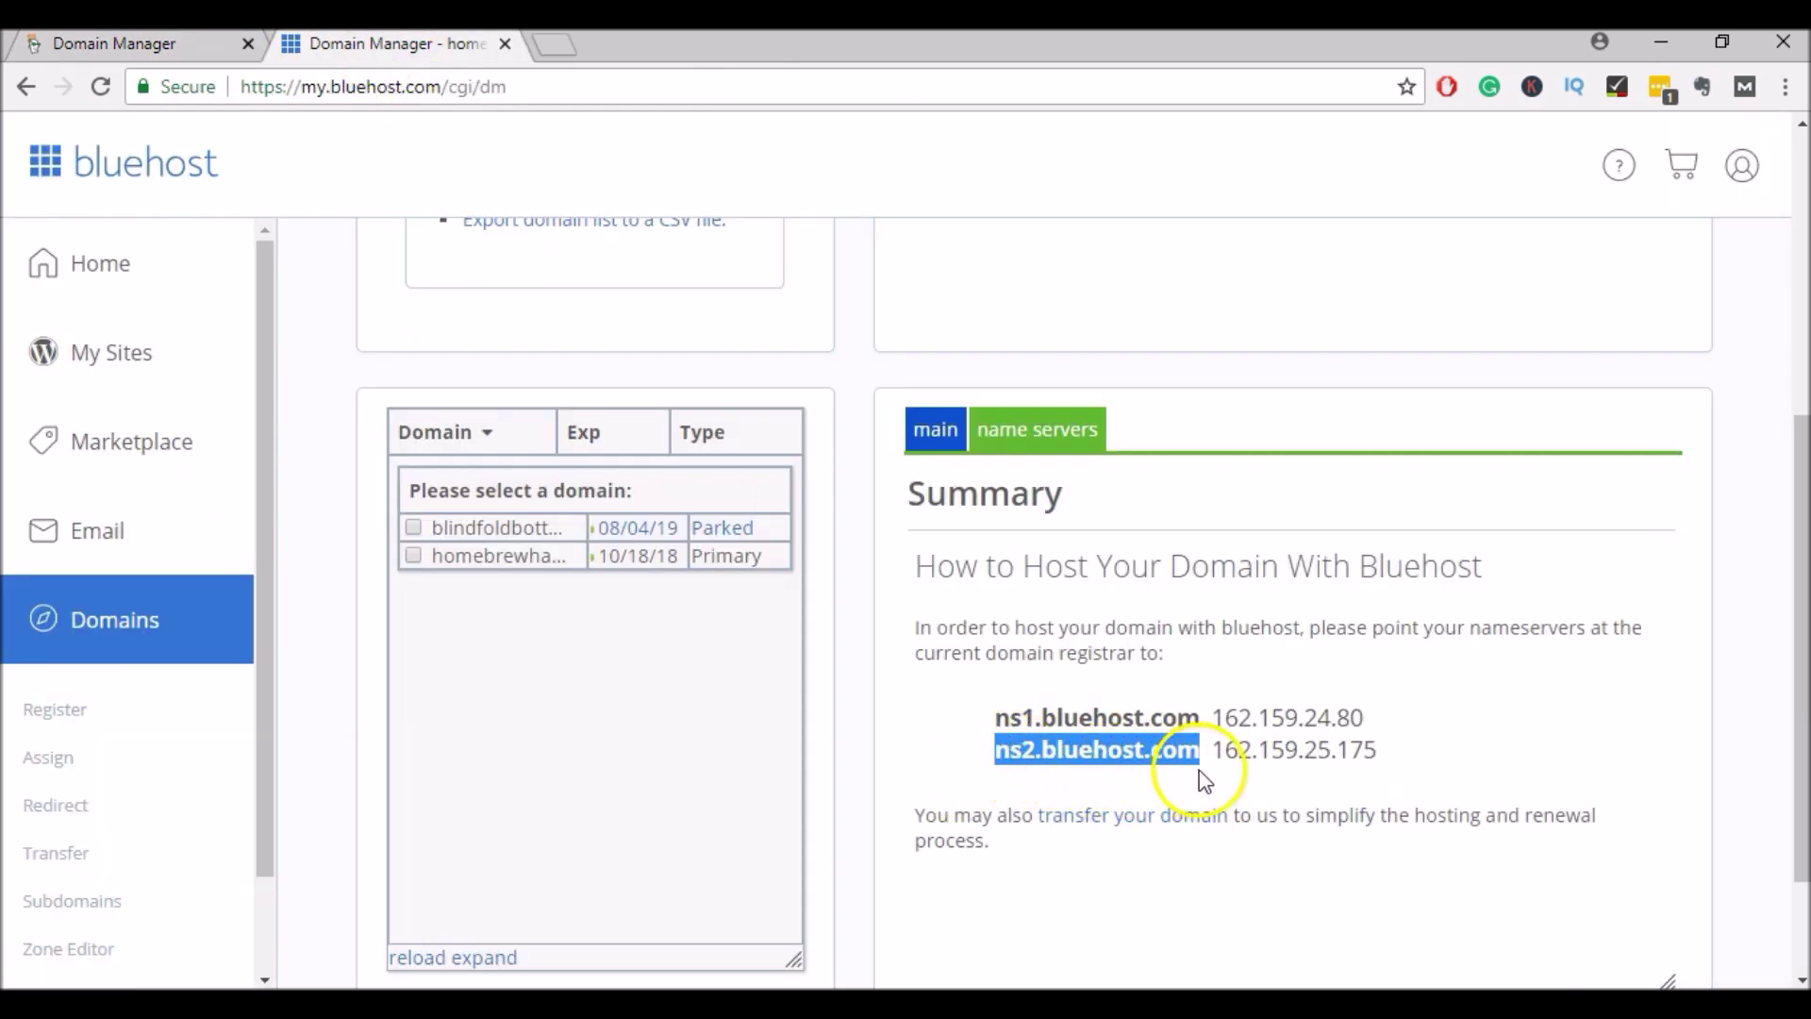
pyautogui.rightClick(1179, 751)
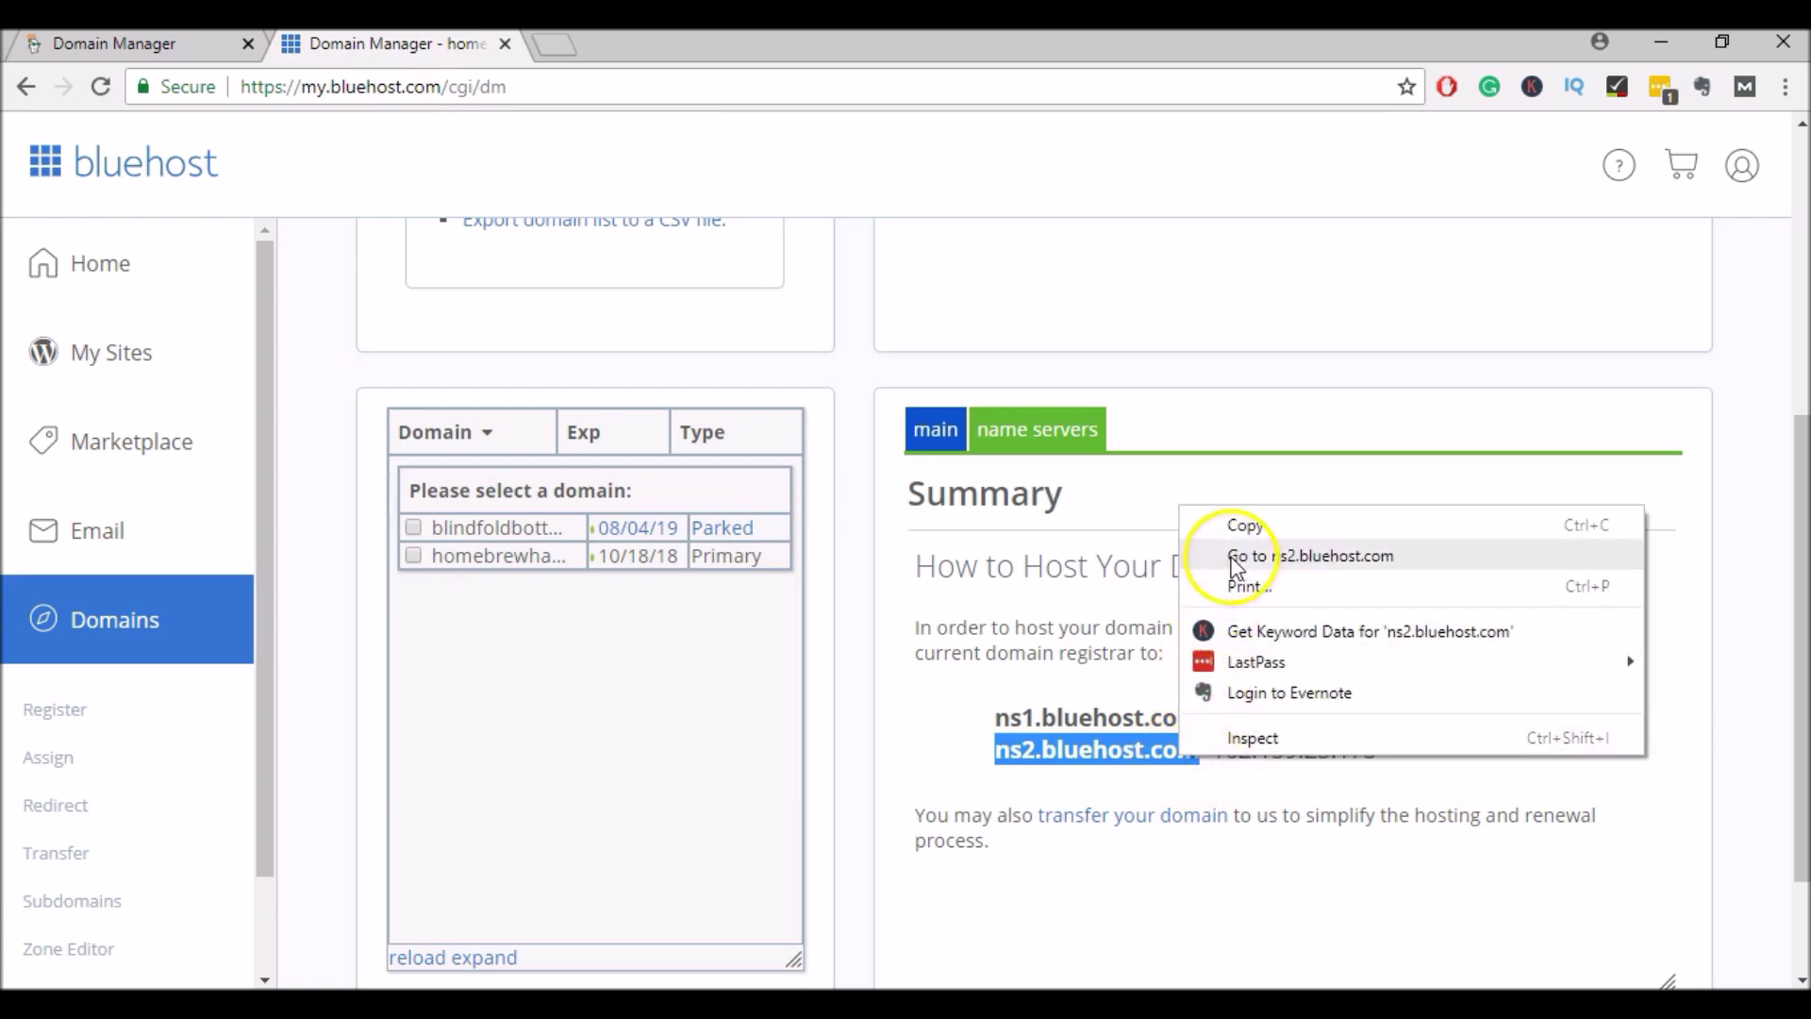
pyautogui.click(1243, 526)
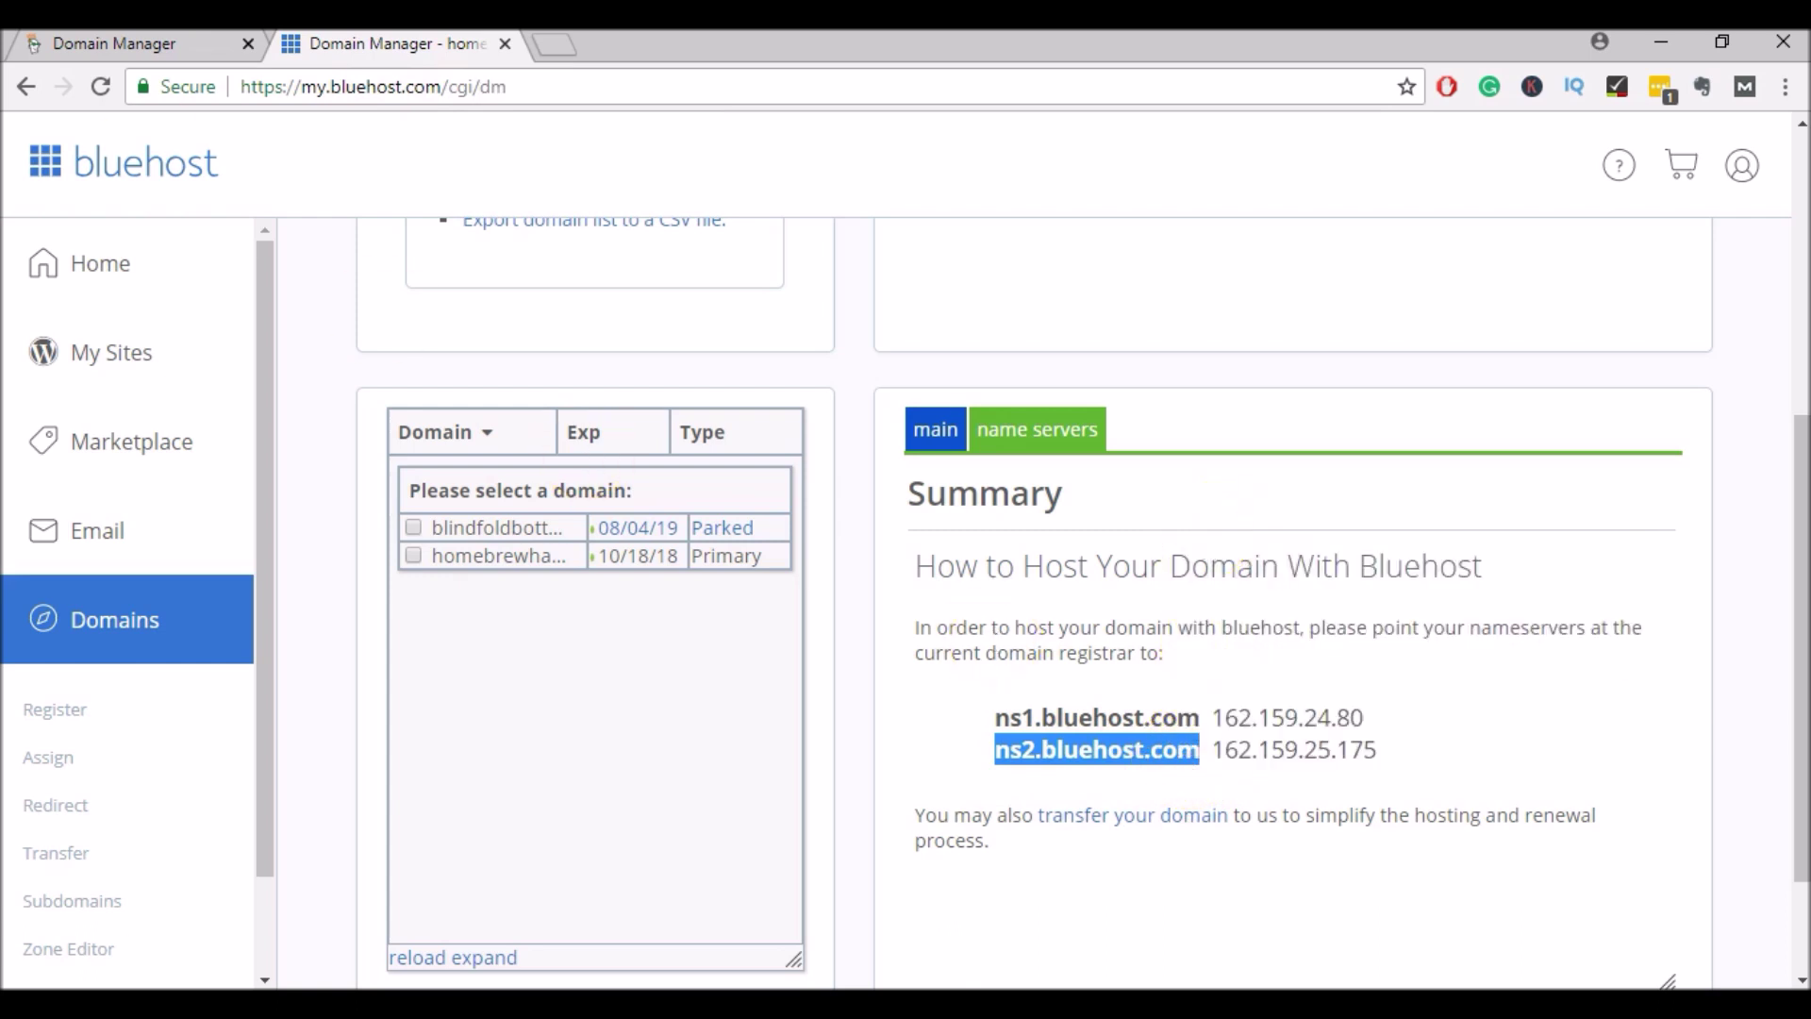
pyautogui.click(151, 43)
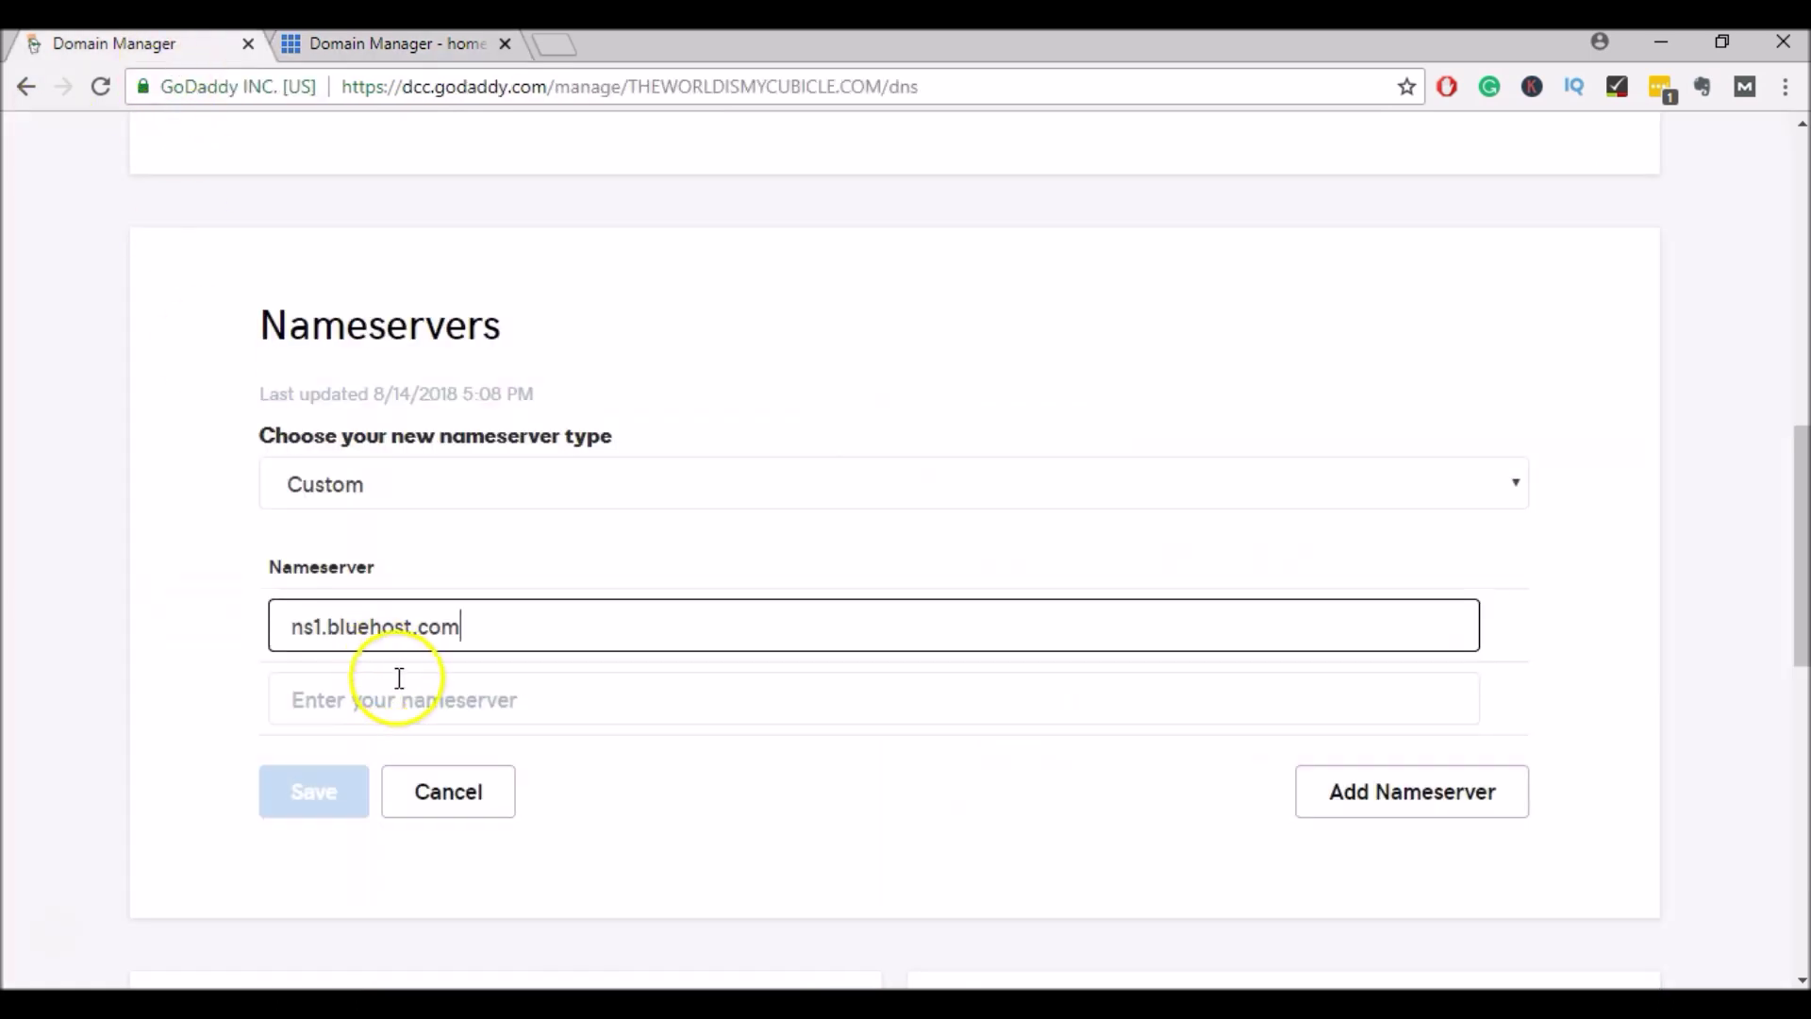
pyautogui.click(413, 714)
pyautogui.rightClick(426, 699)
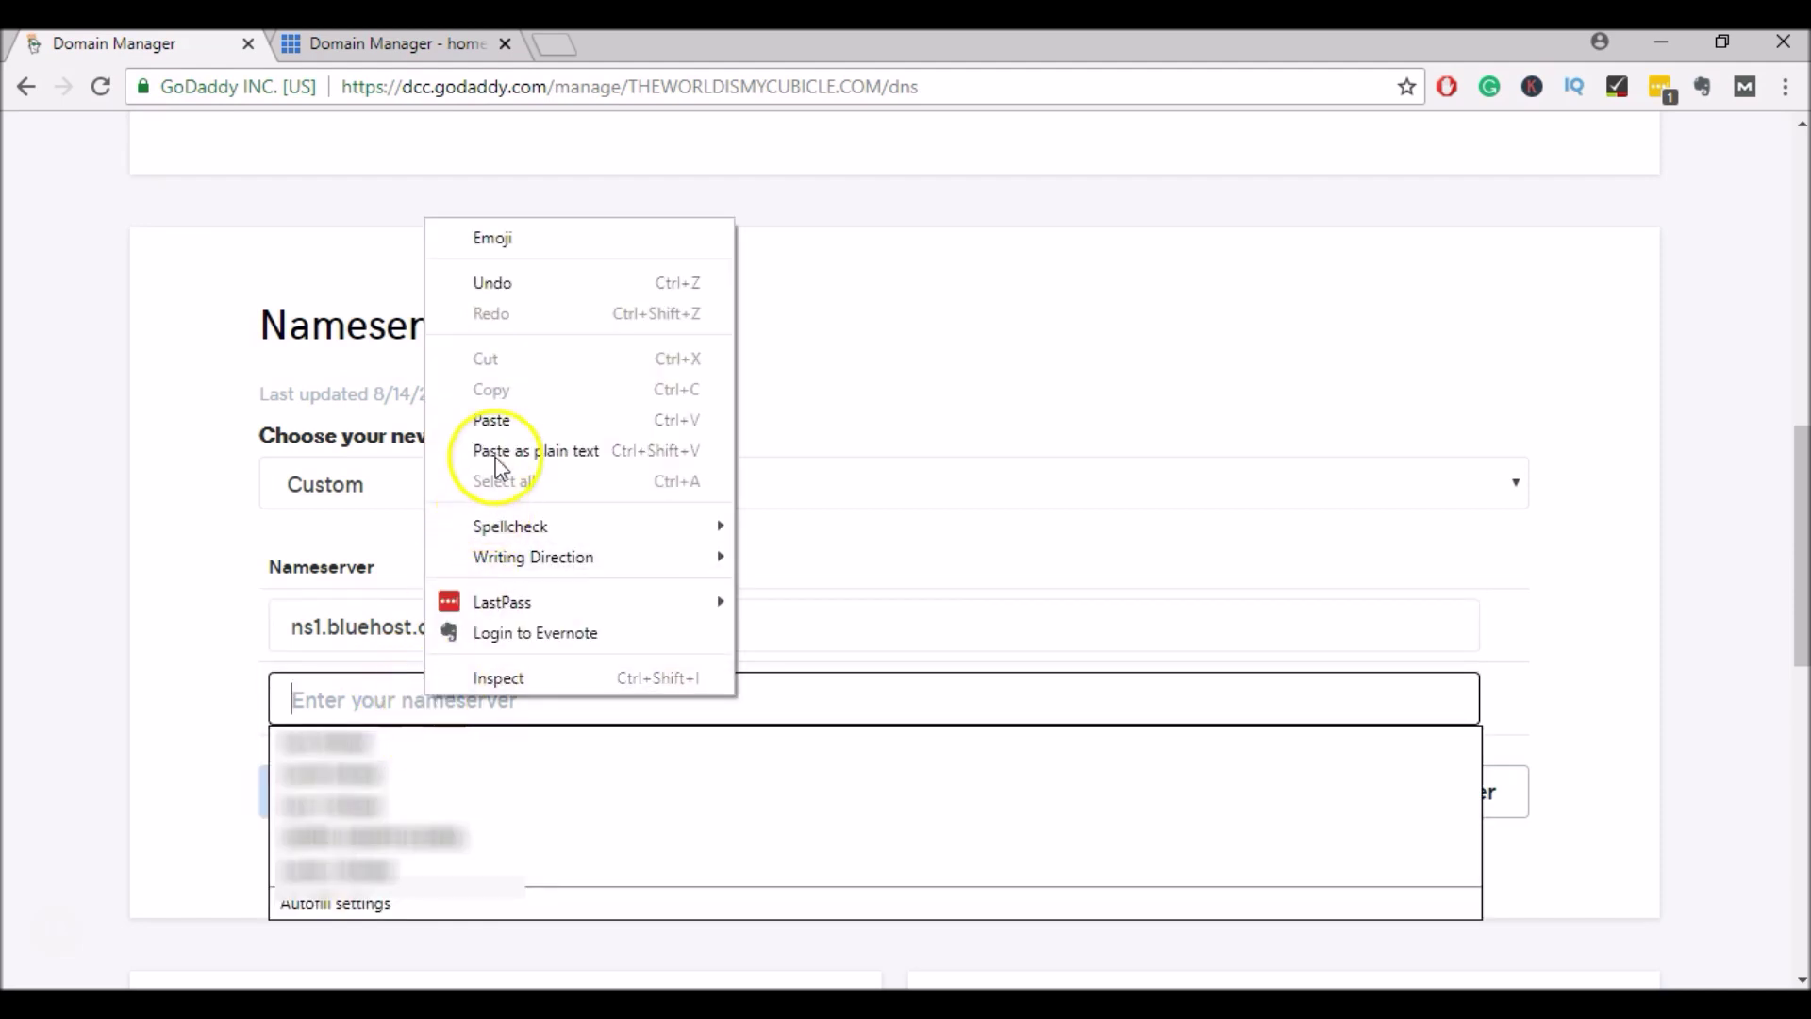
pyautogui.click(497, 420)
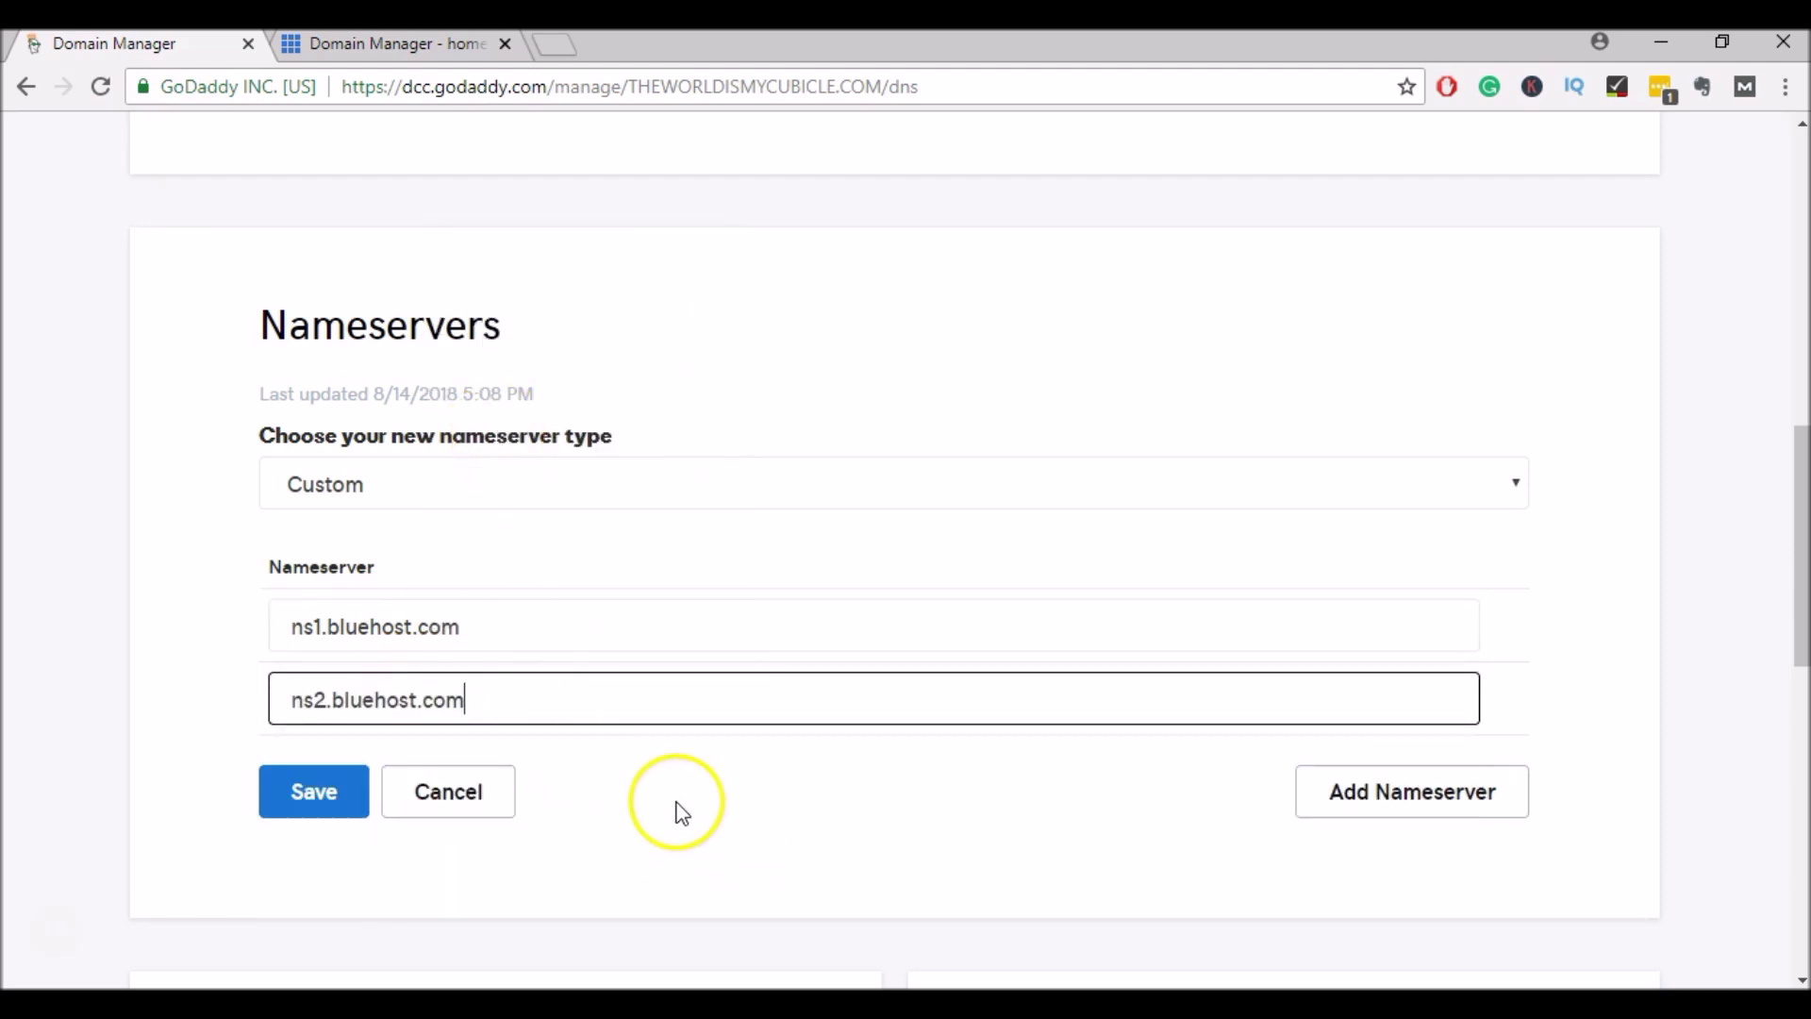
pyautogui.click(325, 797)
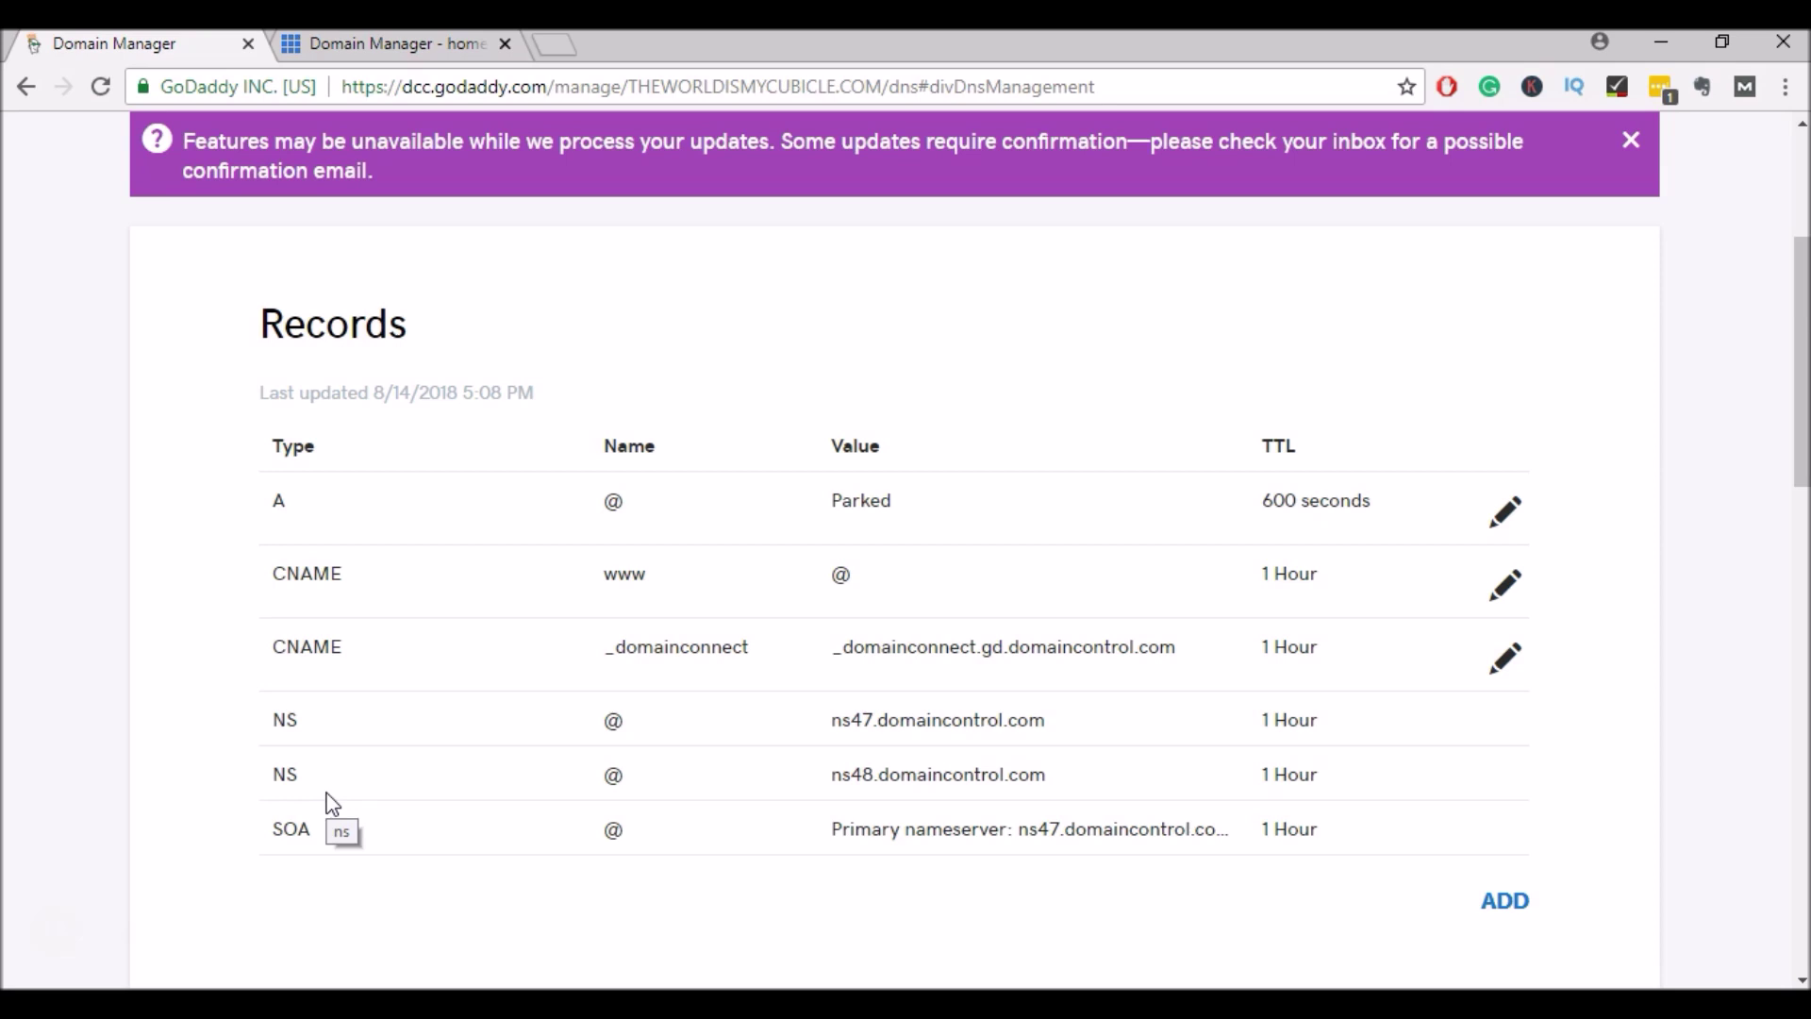
# Dismiss GoDaddy's processing notice and return to the Bluehost Domain Manager Shortcuts
pyautogui.click(342, 781)
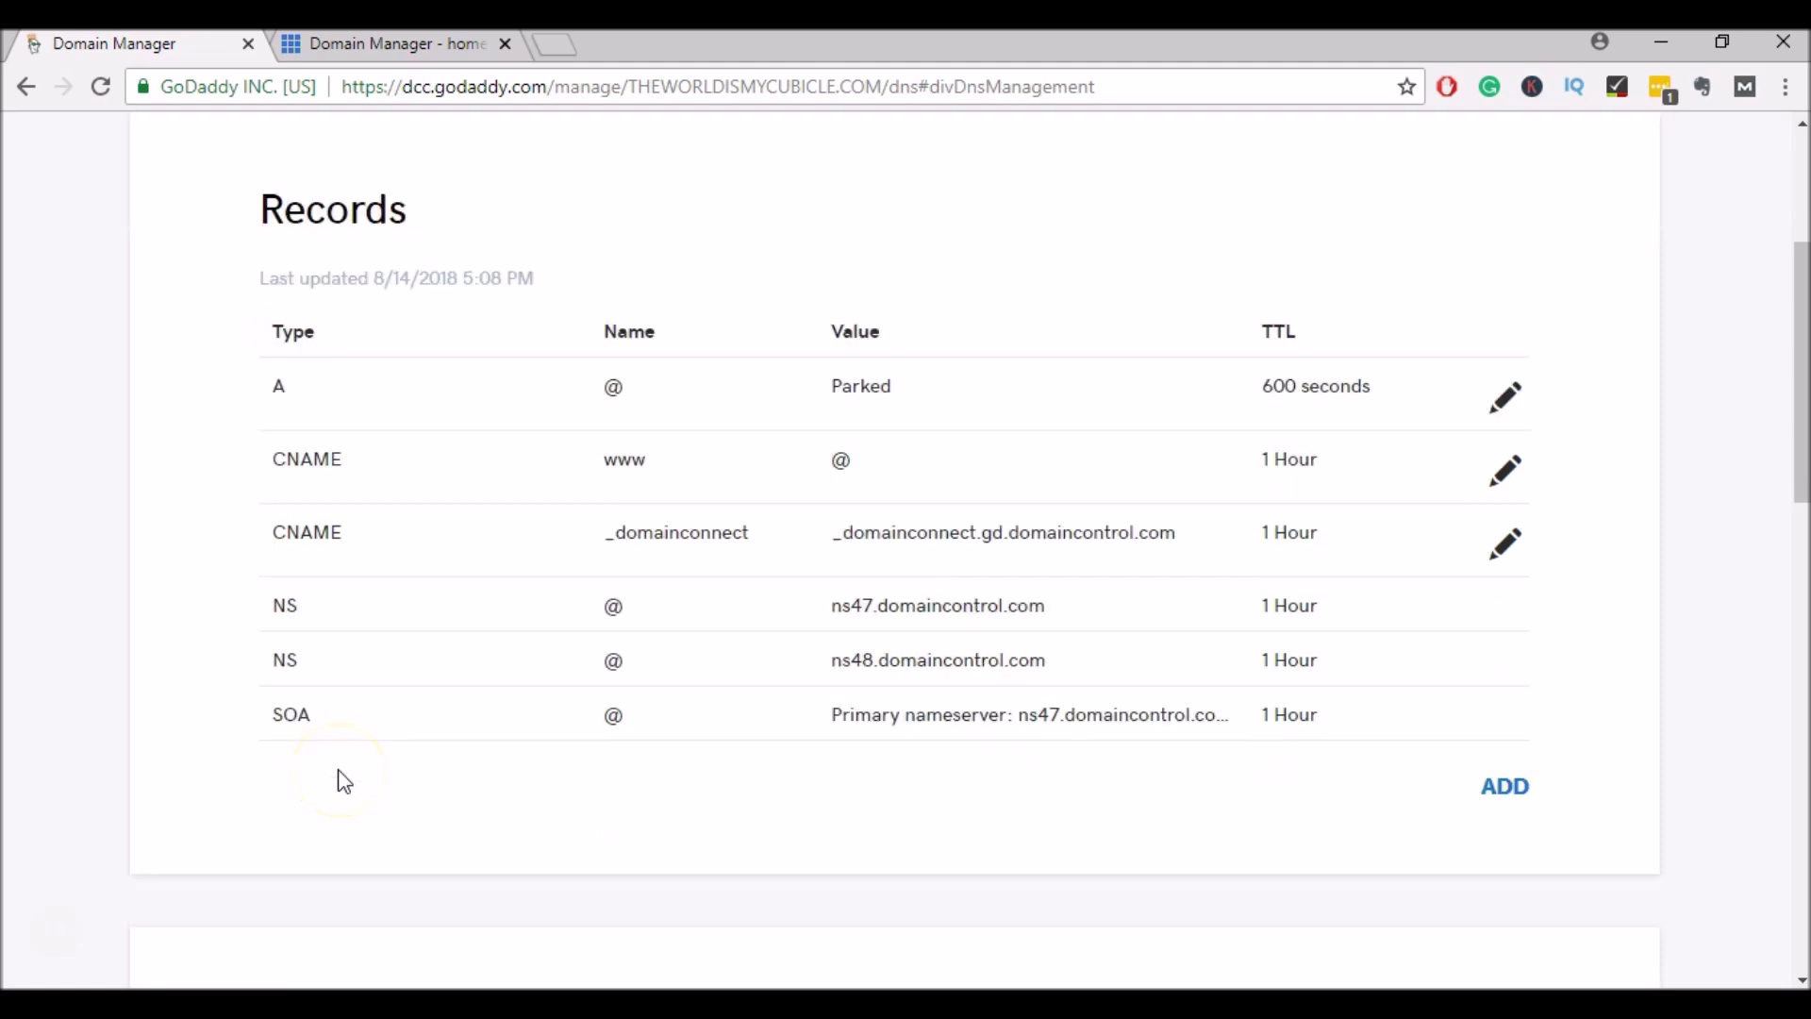
pyautogui.click(415, 49)
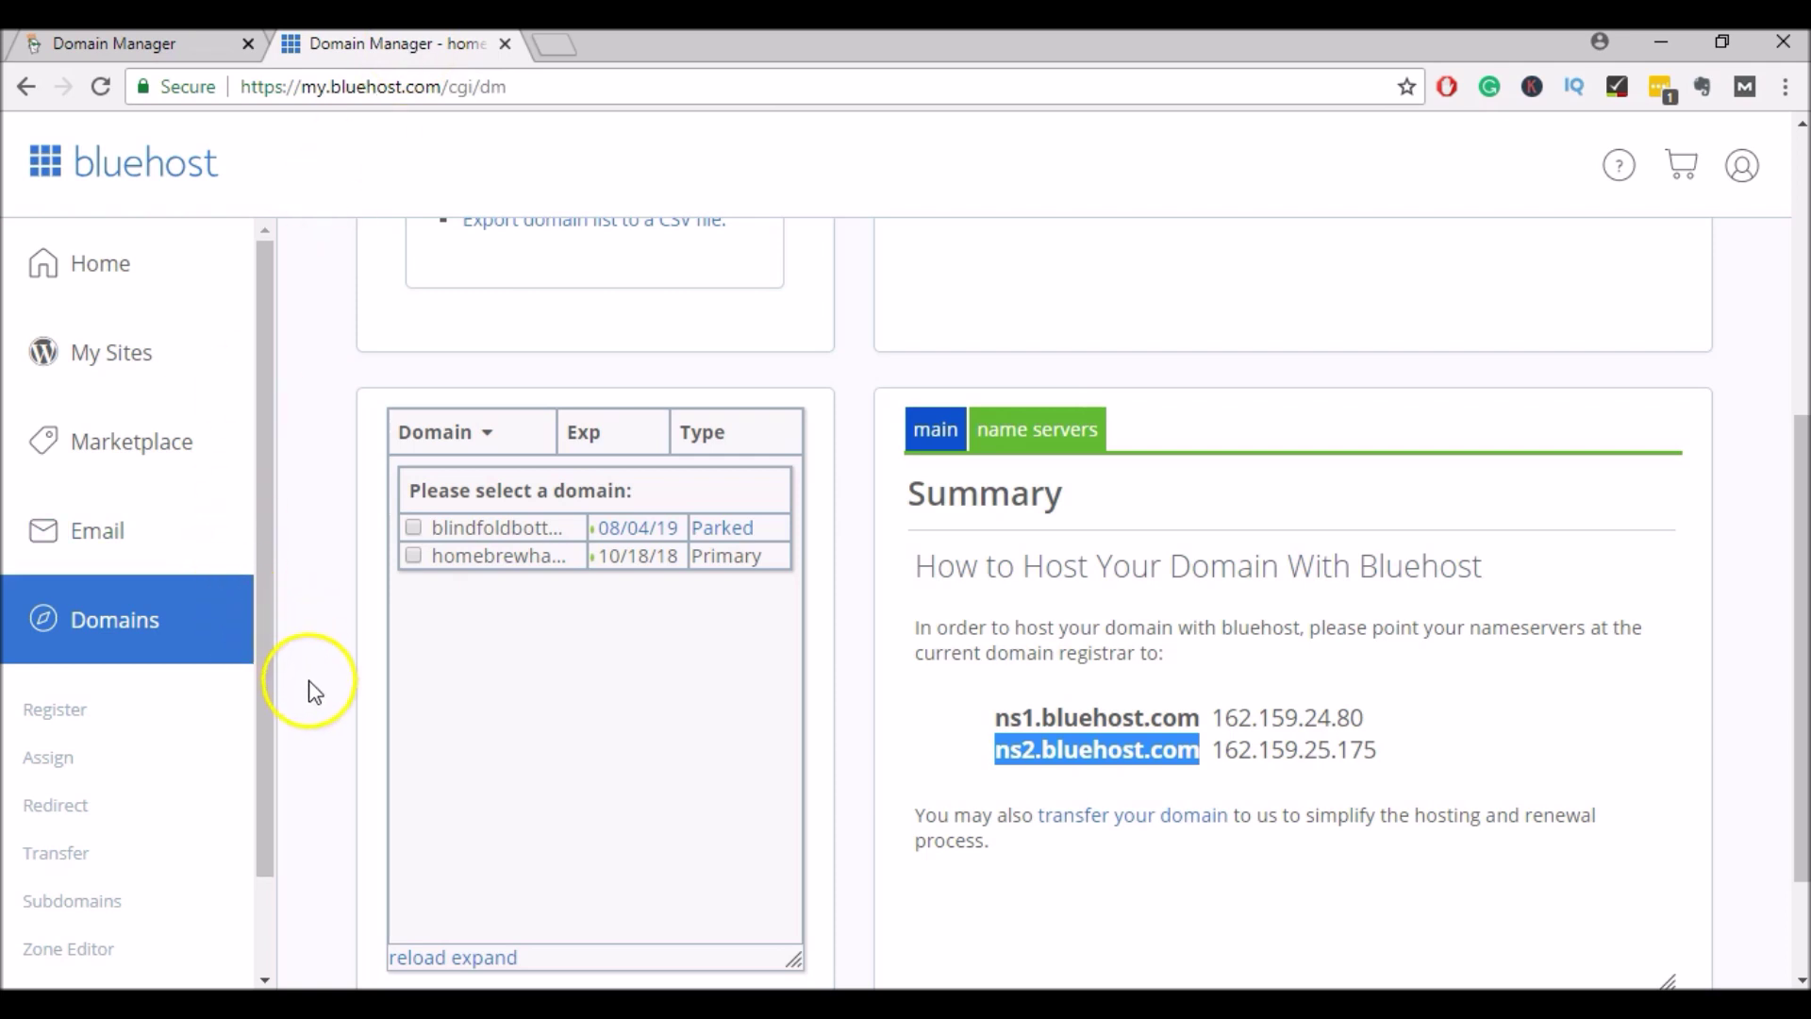
pyautogui.scroll(-1, 316, 694)
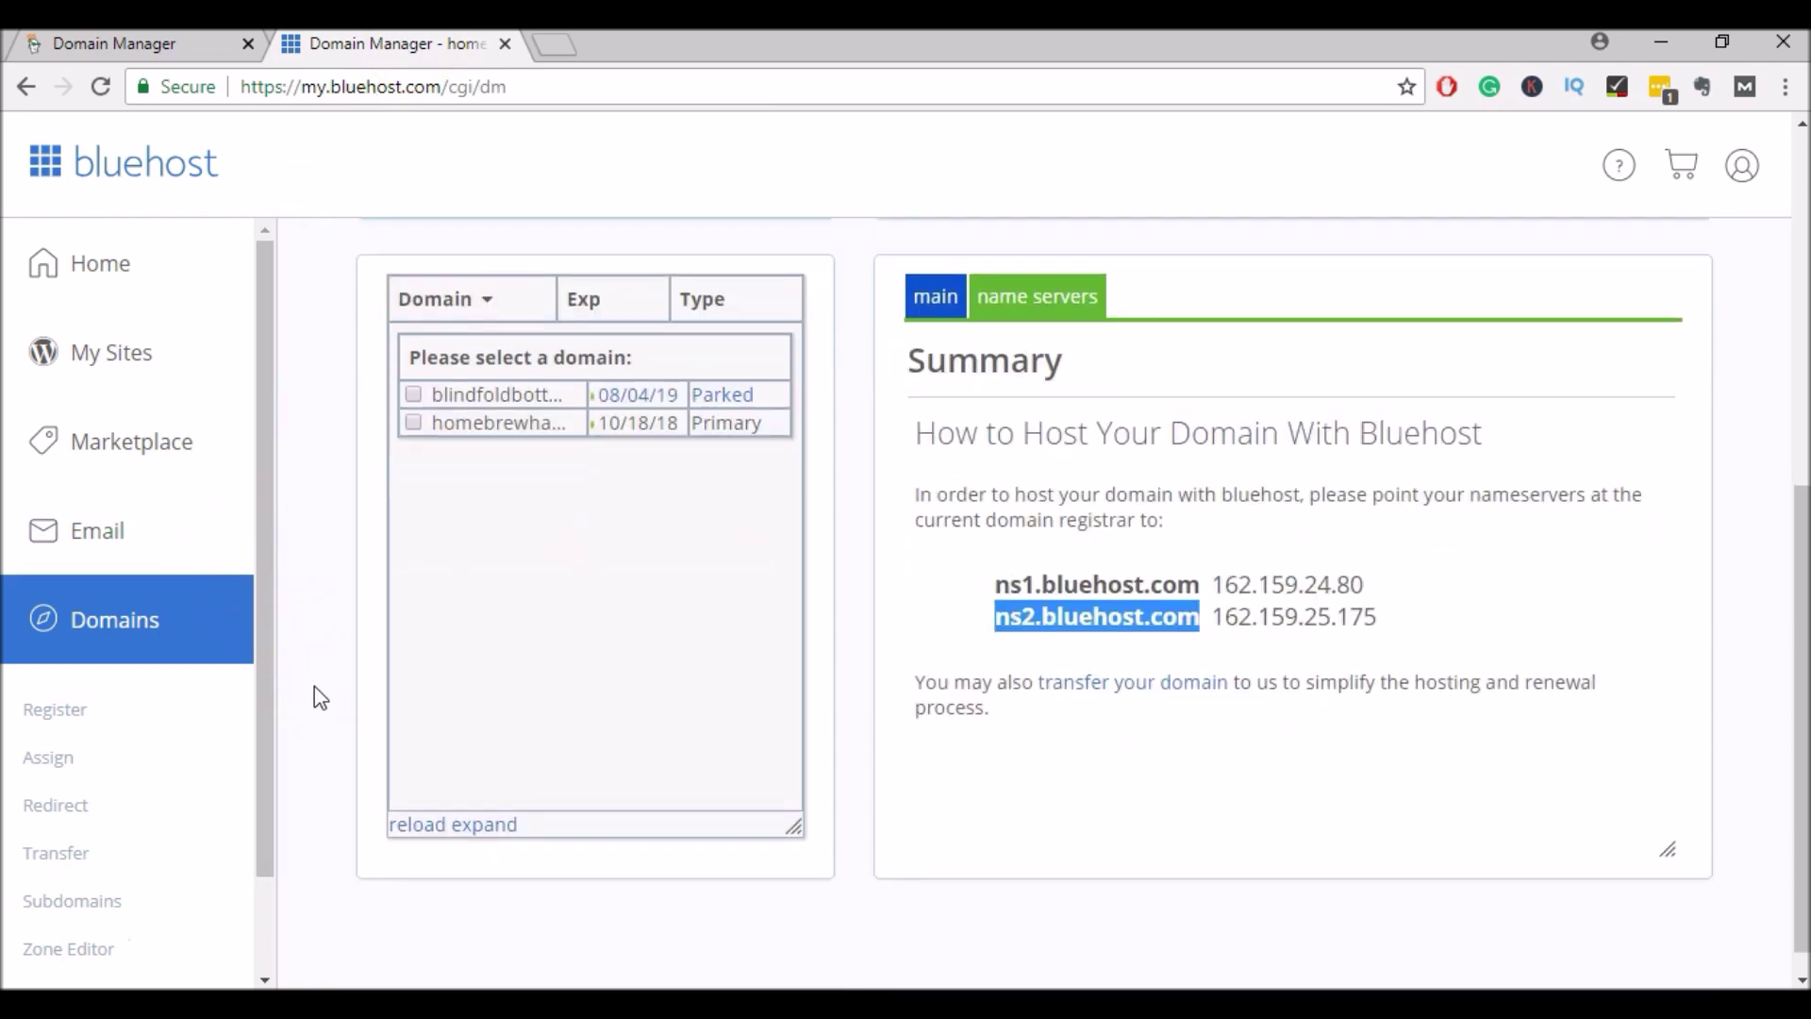
pyautogui.scroll(5, 314, 687)
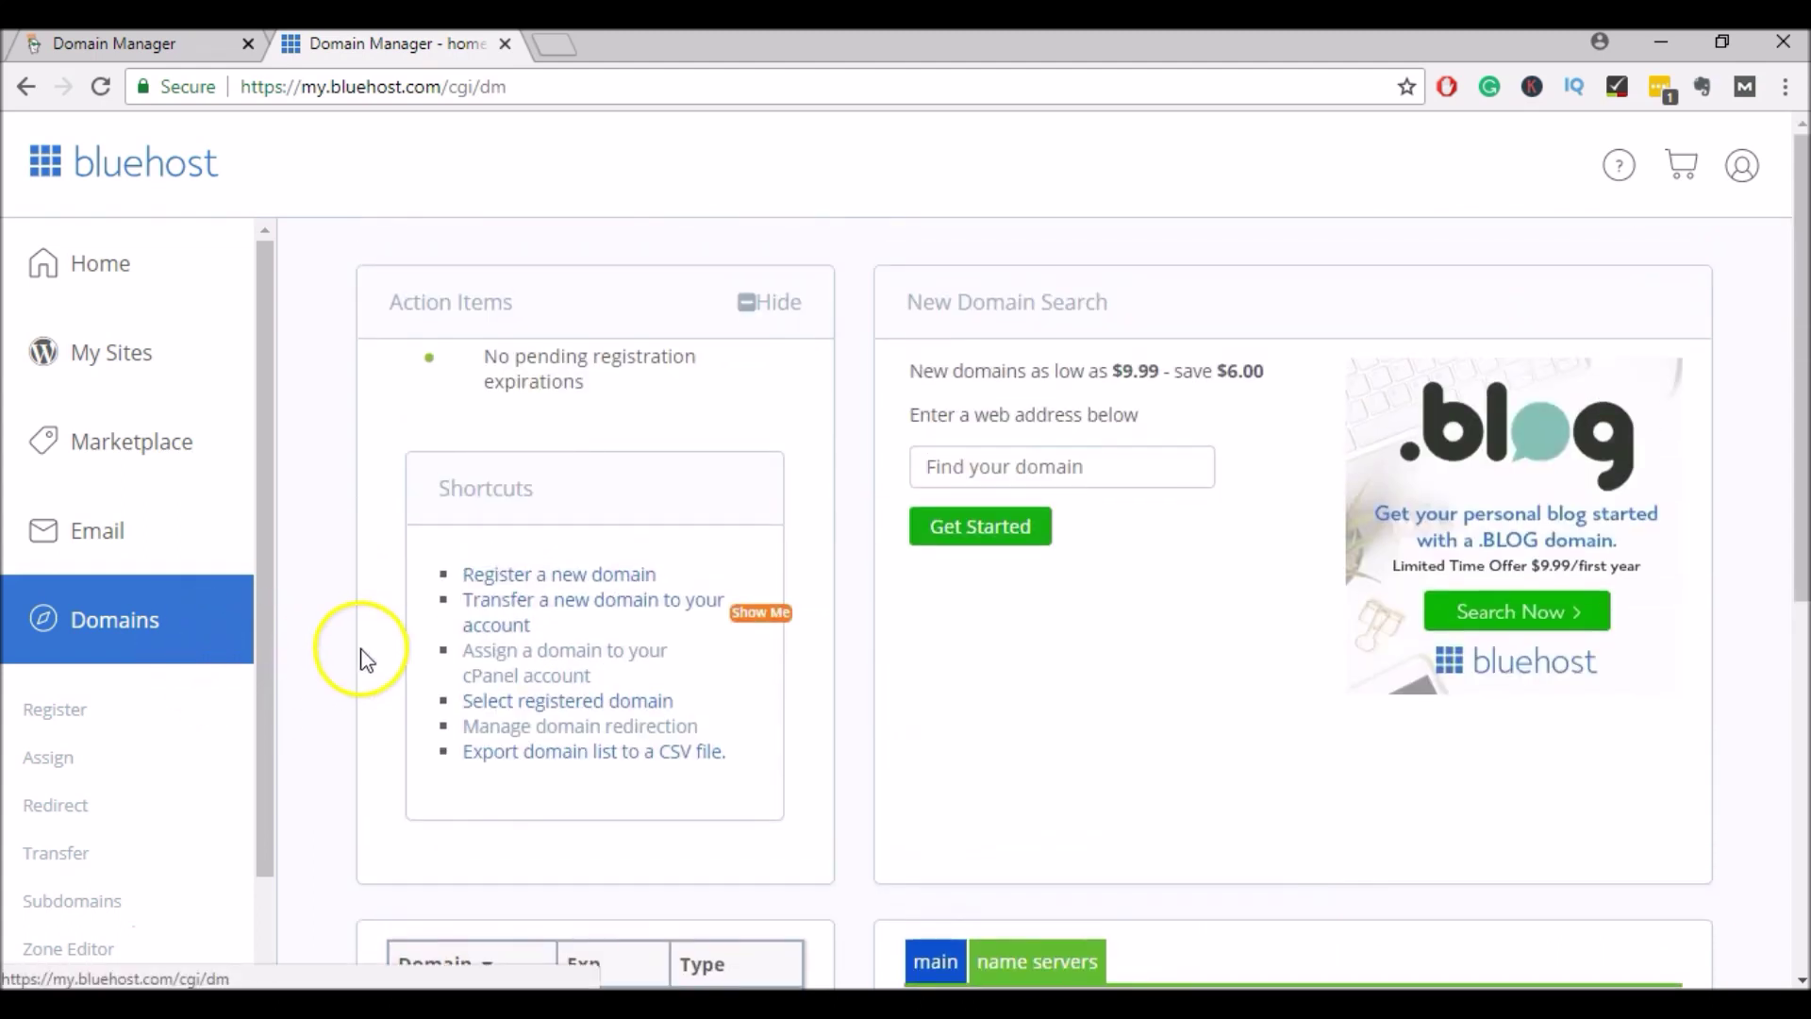
# Start assigning a domain and enter theworldismycubicle.com as a new unassociated domain
pyautogui.click(514, 667)
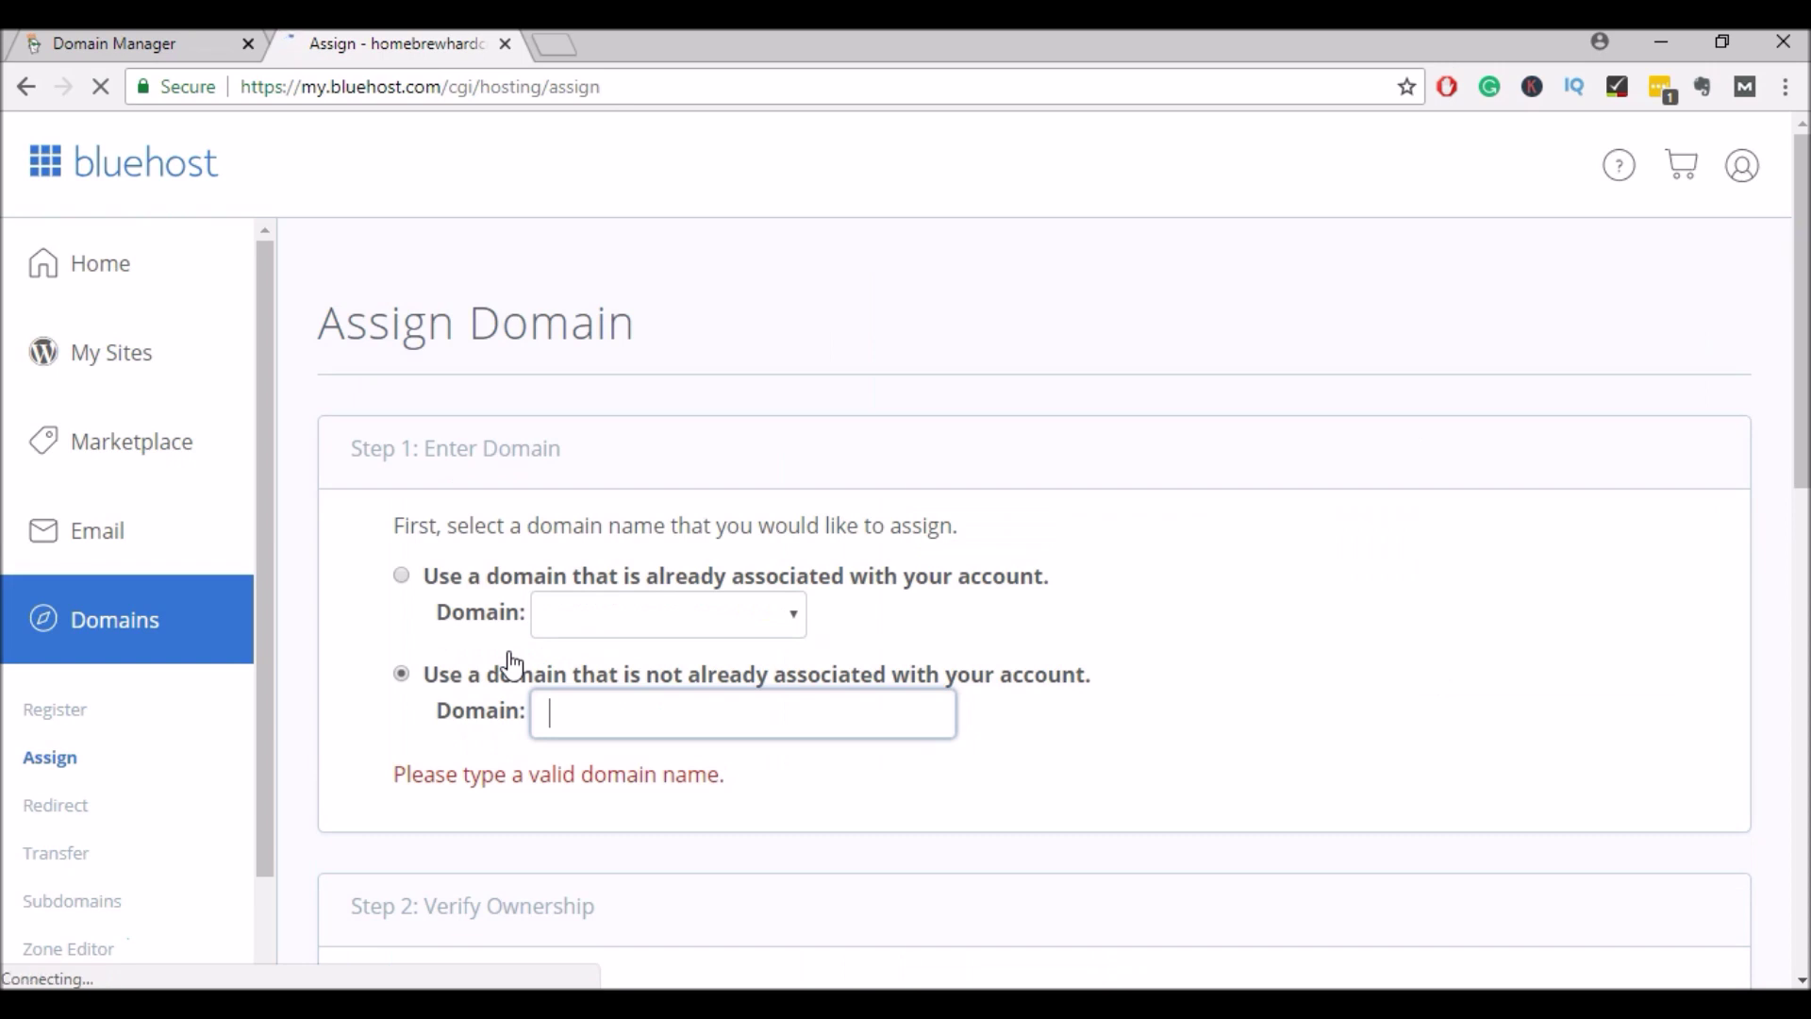
pyautogui.click(677, 734)
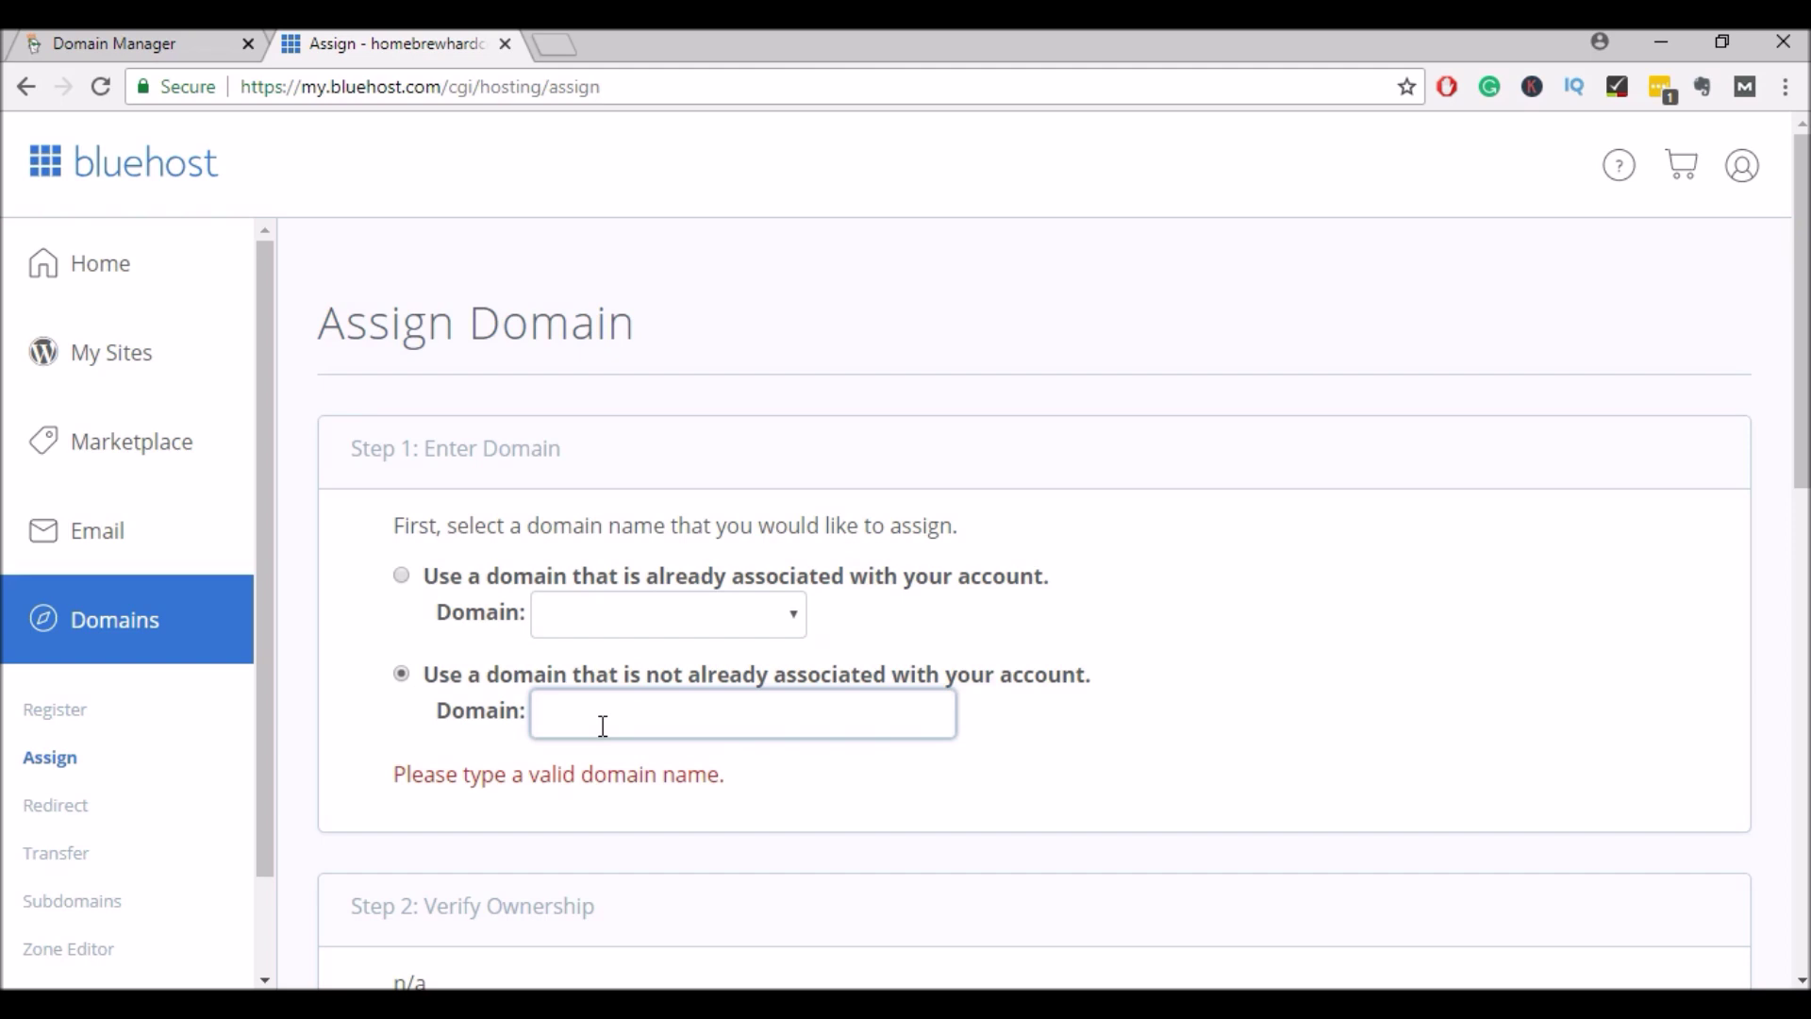
pyautogui.write('th')
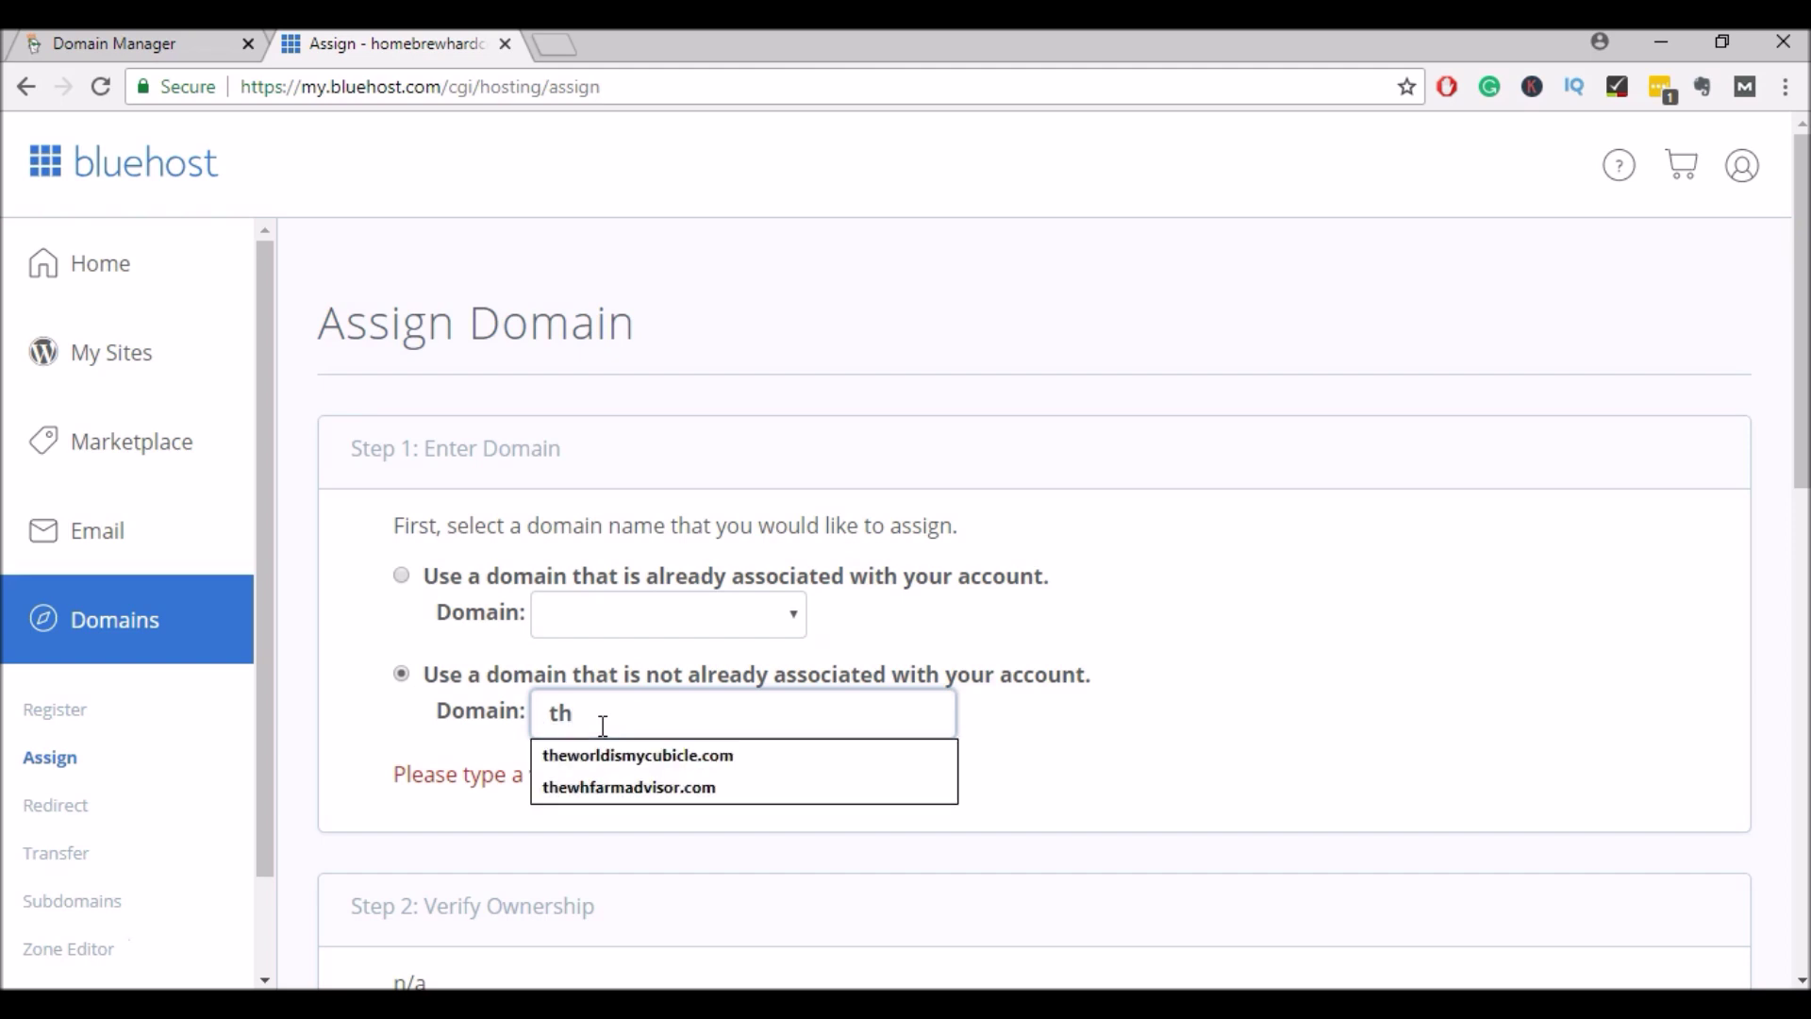
pyautogui.click(598, 755)
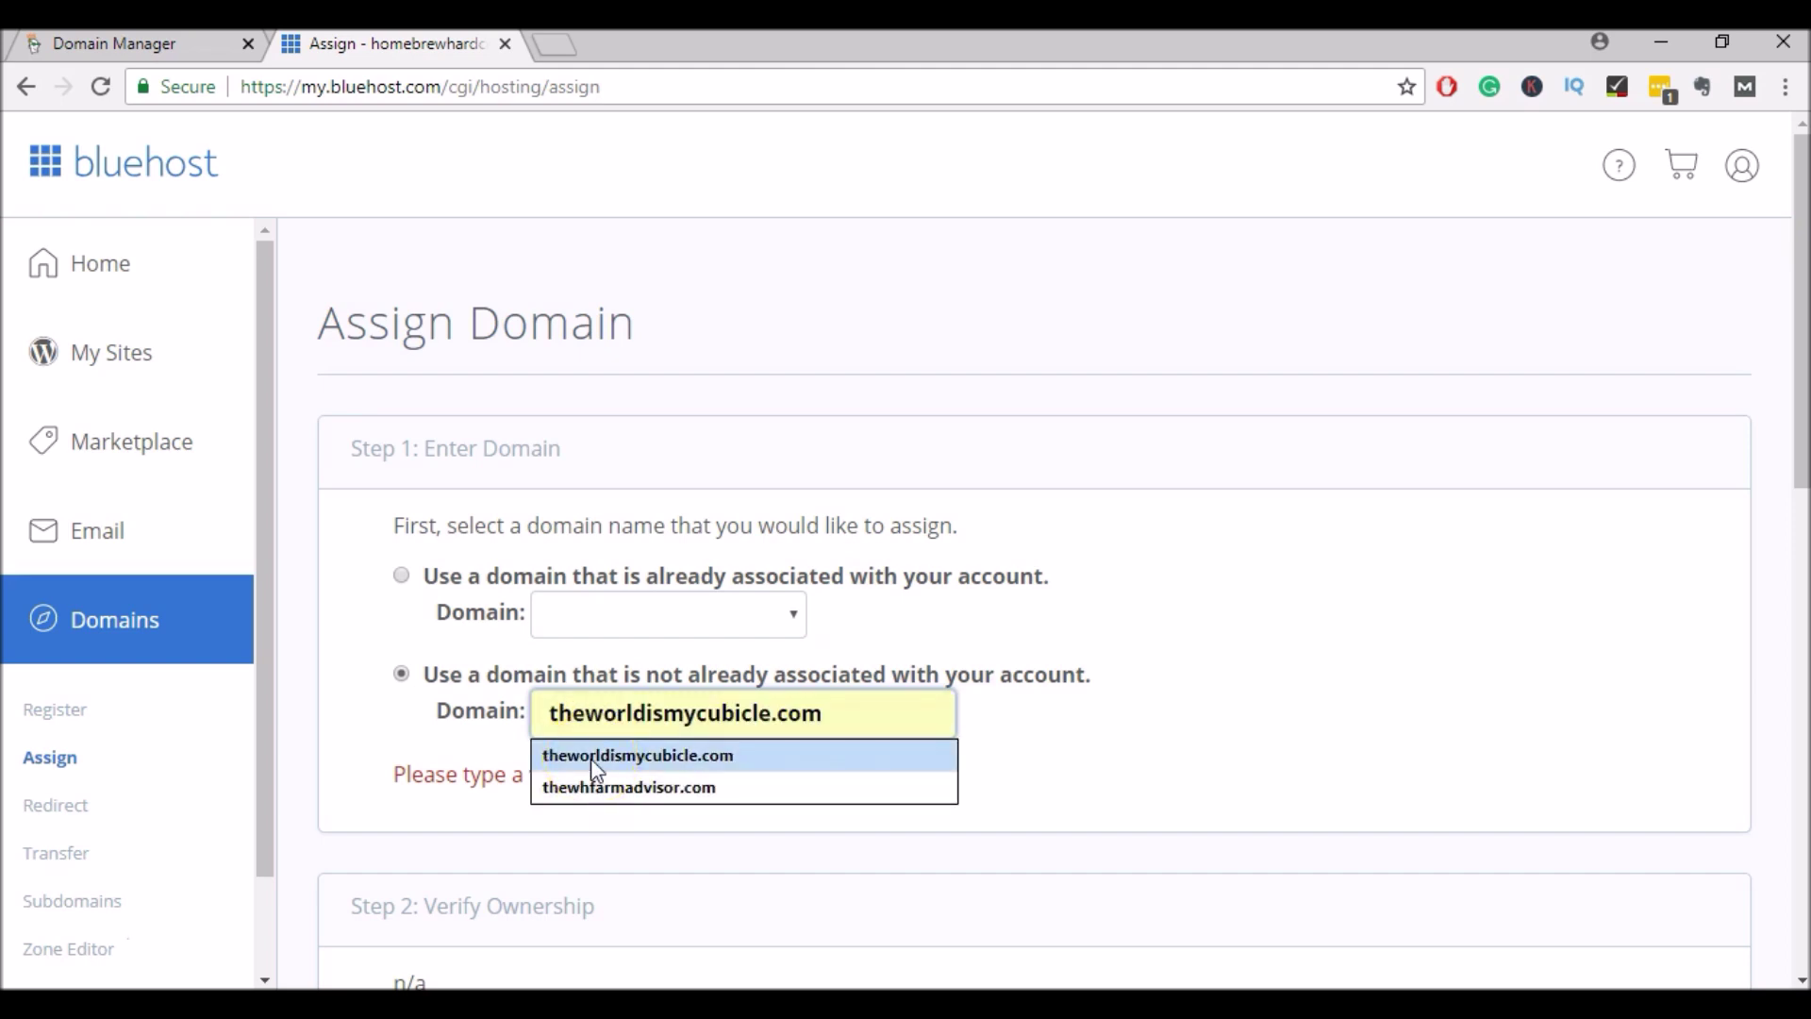
pyautogui.click(592, 757)
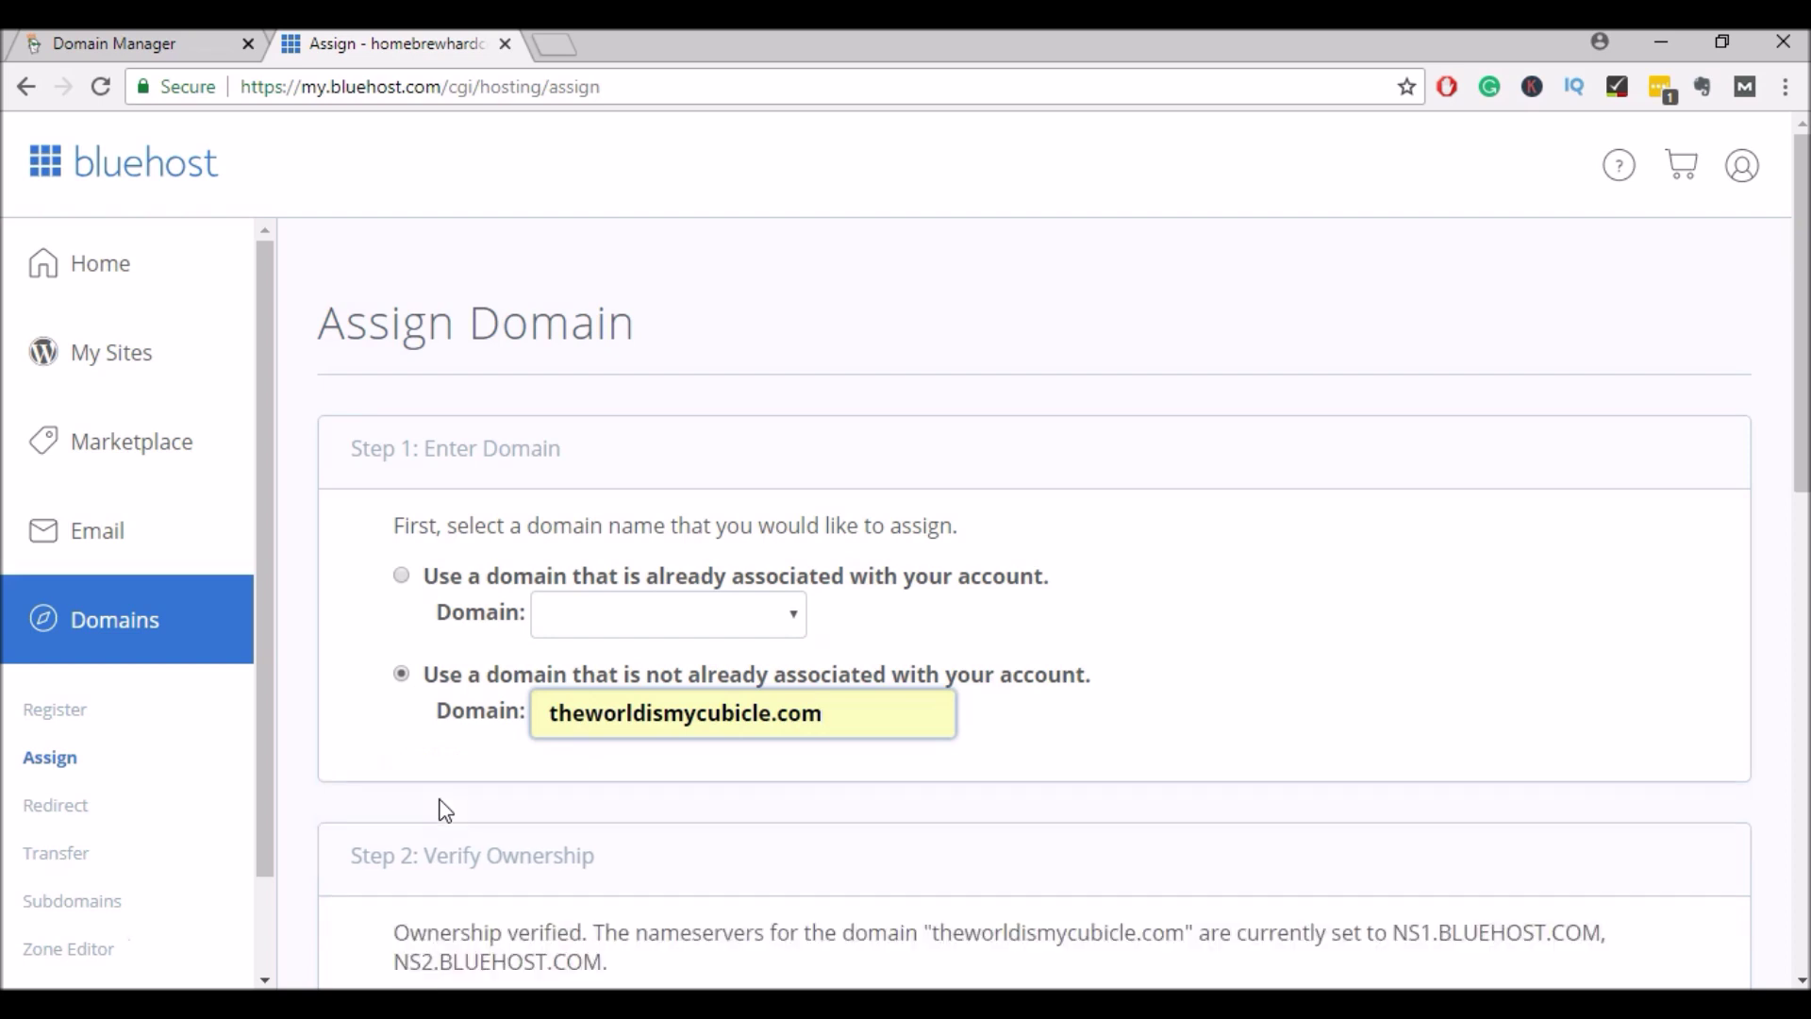
# Choose Parked Domain as the assignment type, since Addon needs a plan upgrade
pyautogui.scroll(-4, 443, 809)
pyautogui.click(439, 798)
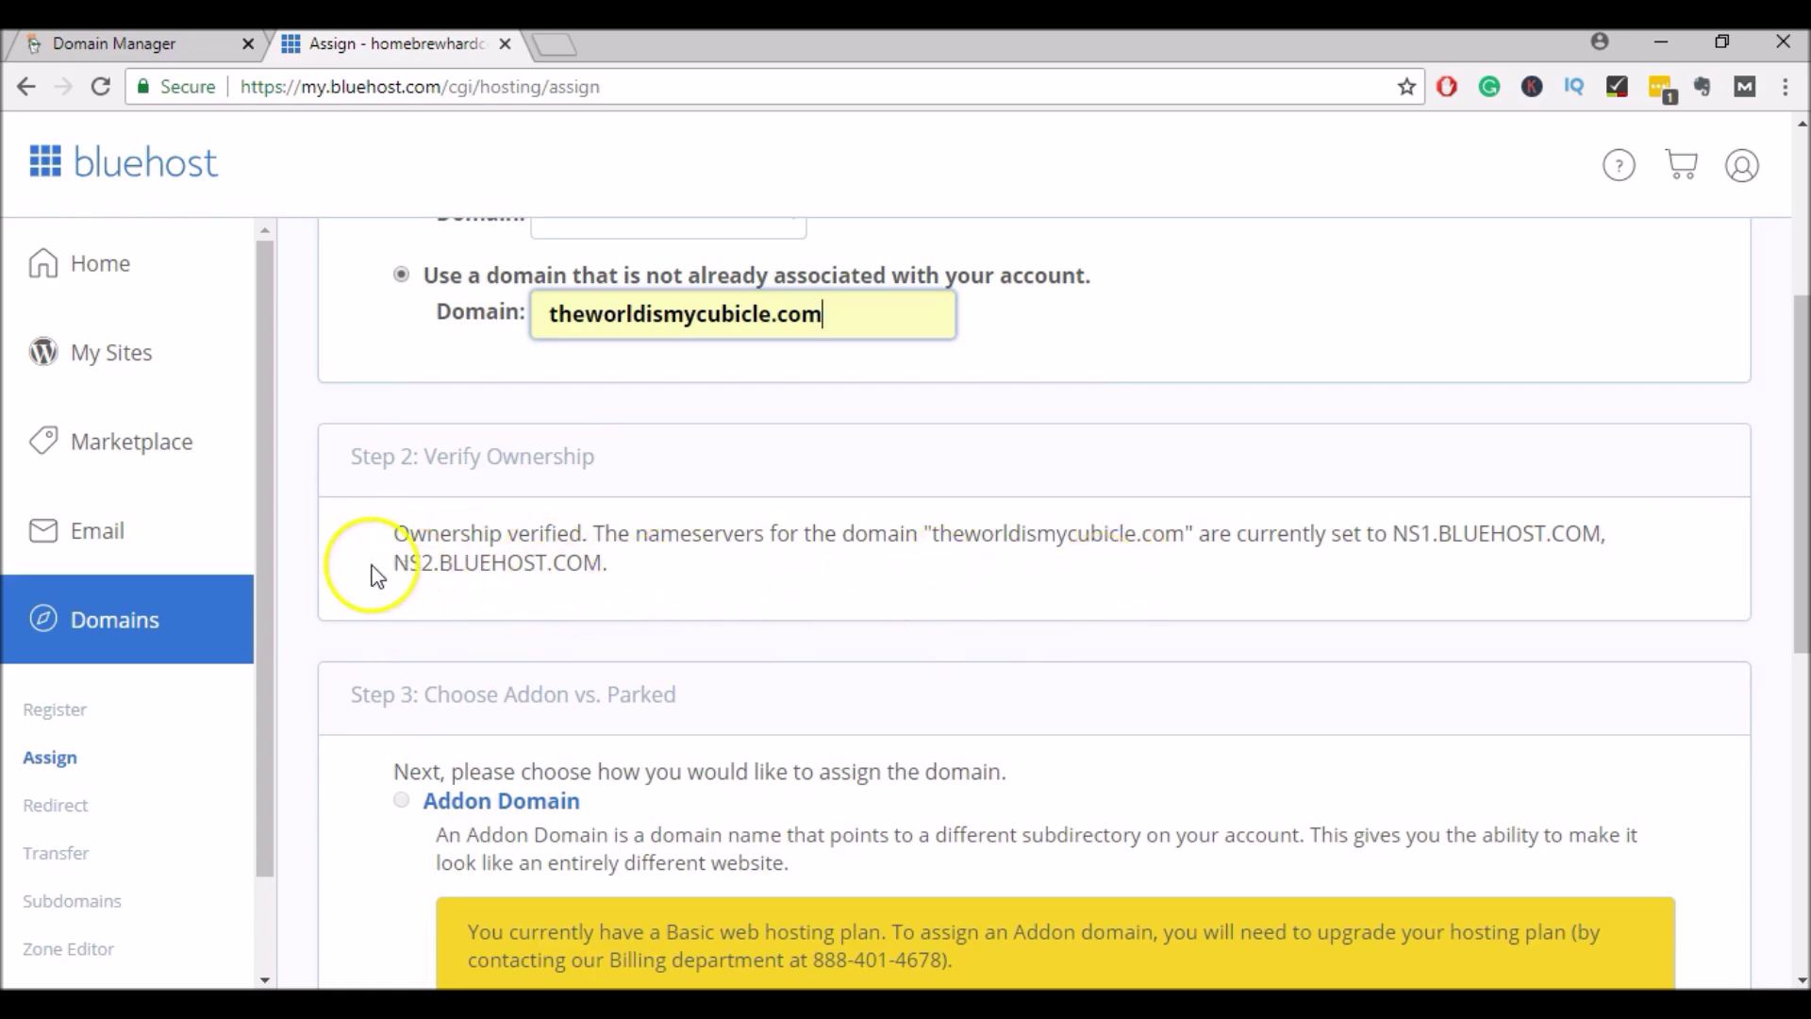
pyautogui.scroll(-3, 374, 576)
# Assign theworldismycubicle.com to the account as a Parked domain
pyautogui.scroll(-1, 376, 584)
pyautogui.scroll(-1, 375, 585)
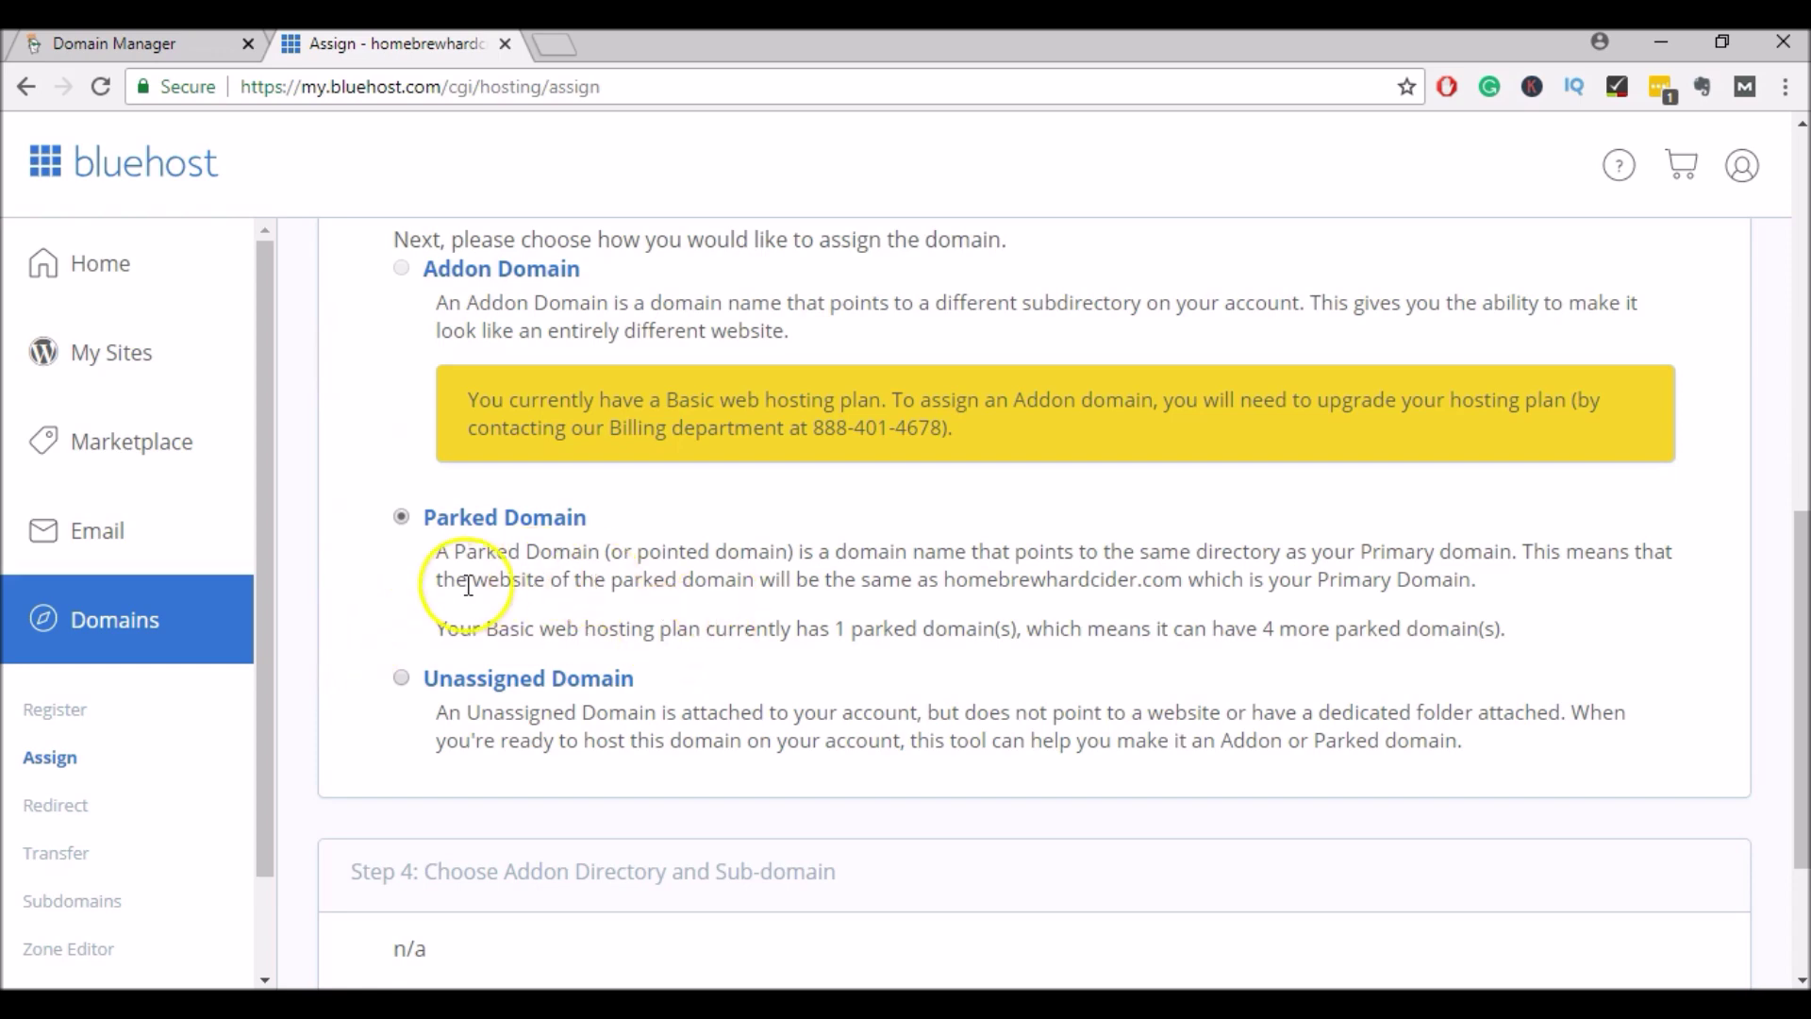
pyautogui.scroll(-3, 401, 589)
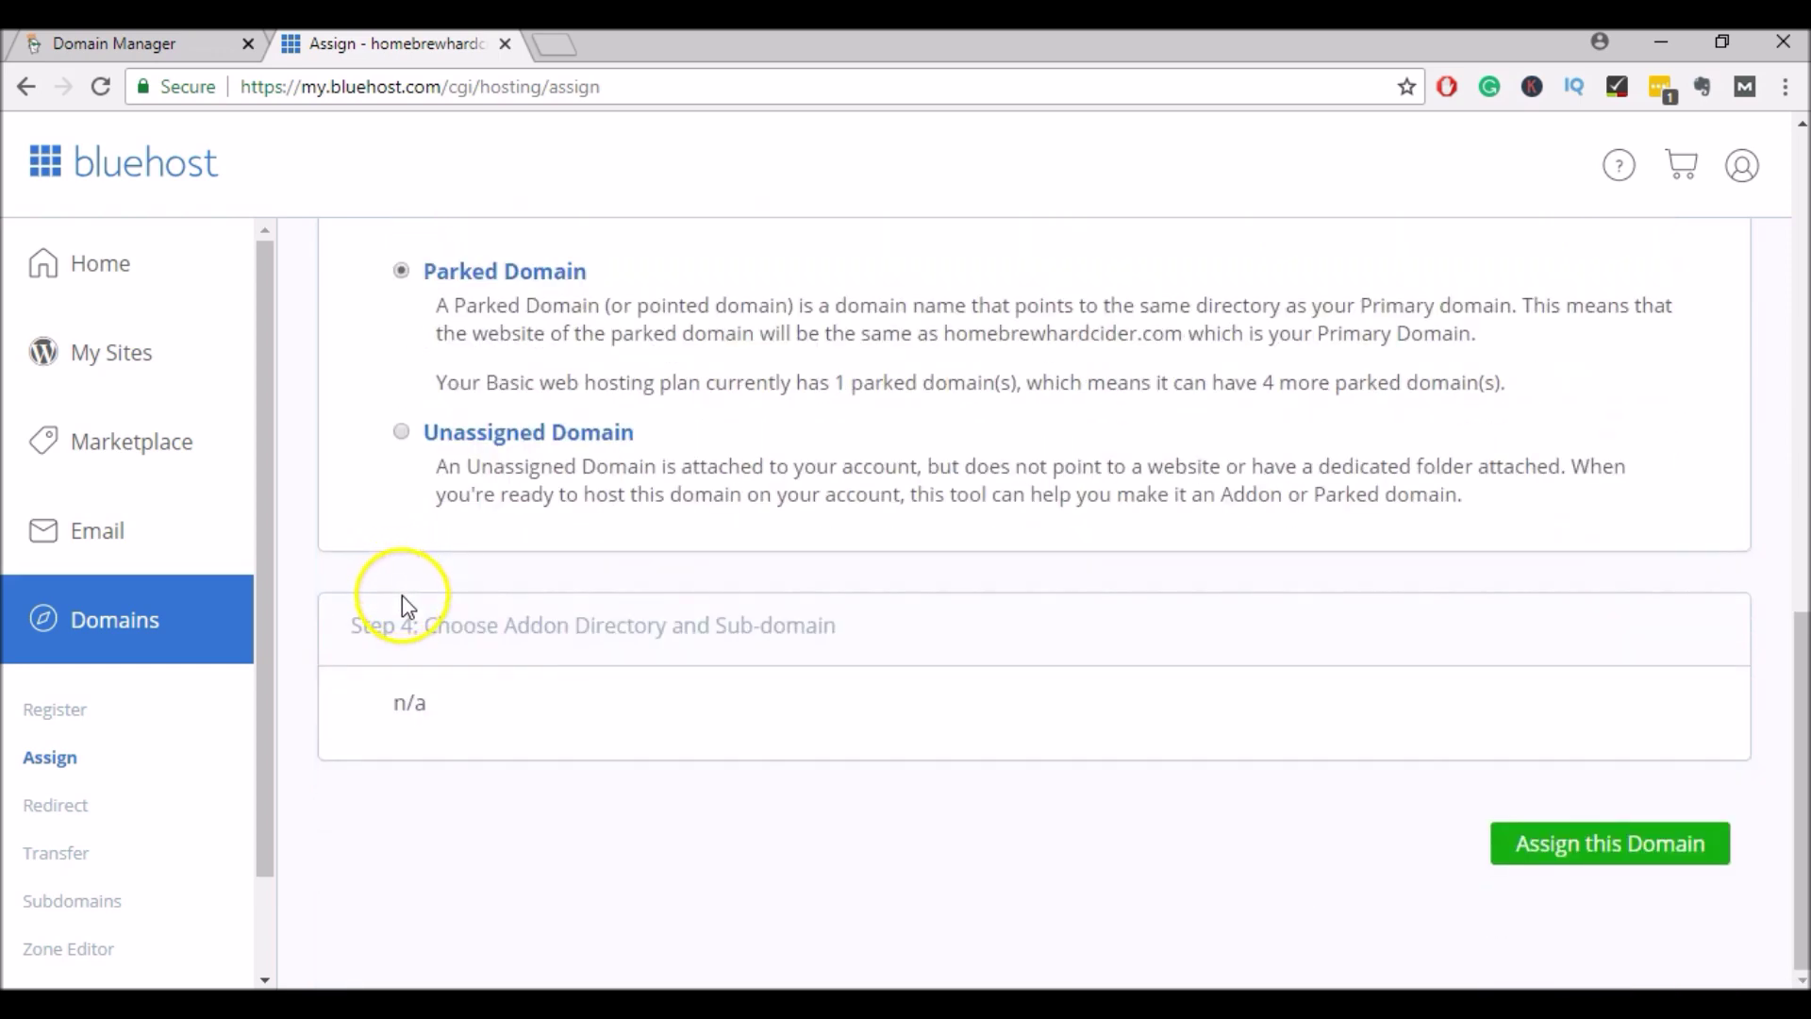
pyautogui.click(1544, 864)
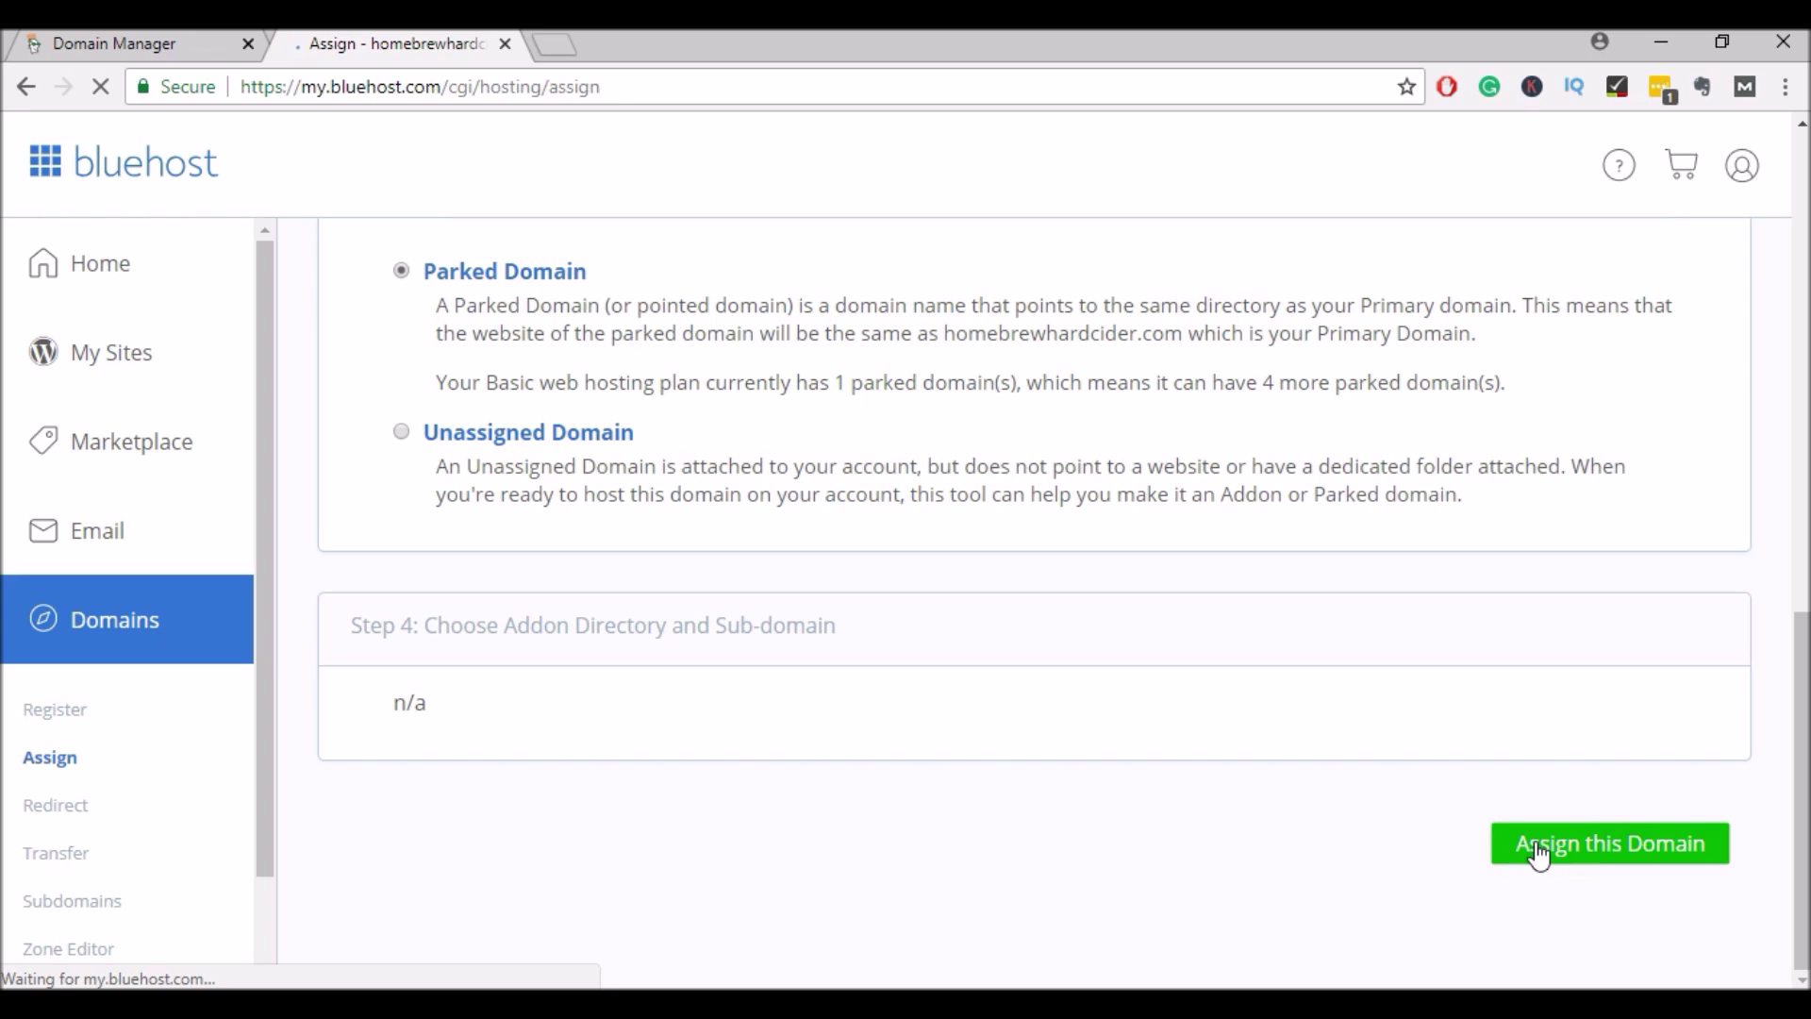
pyautogui.click(926, 608)
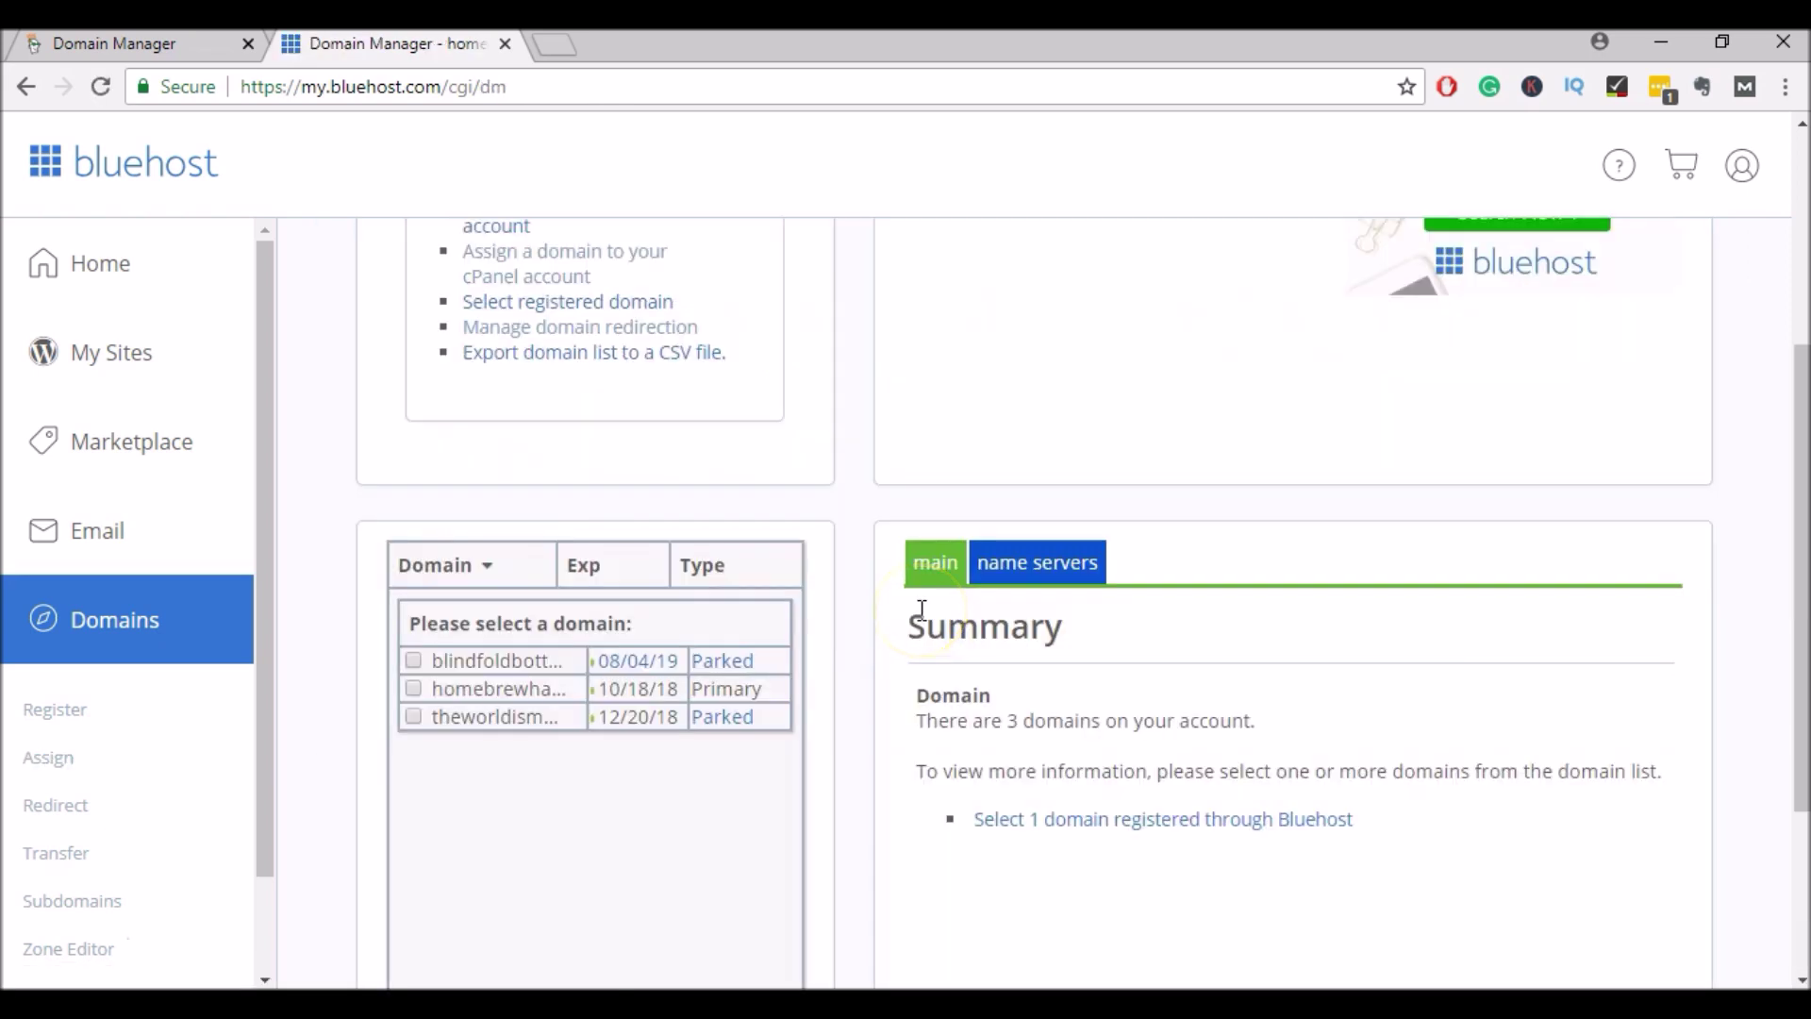